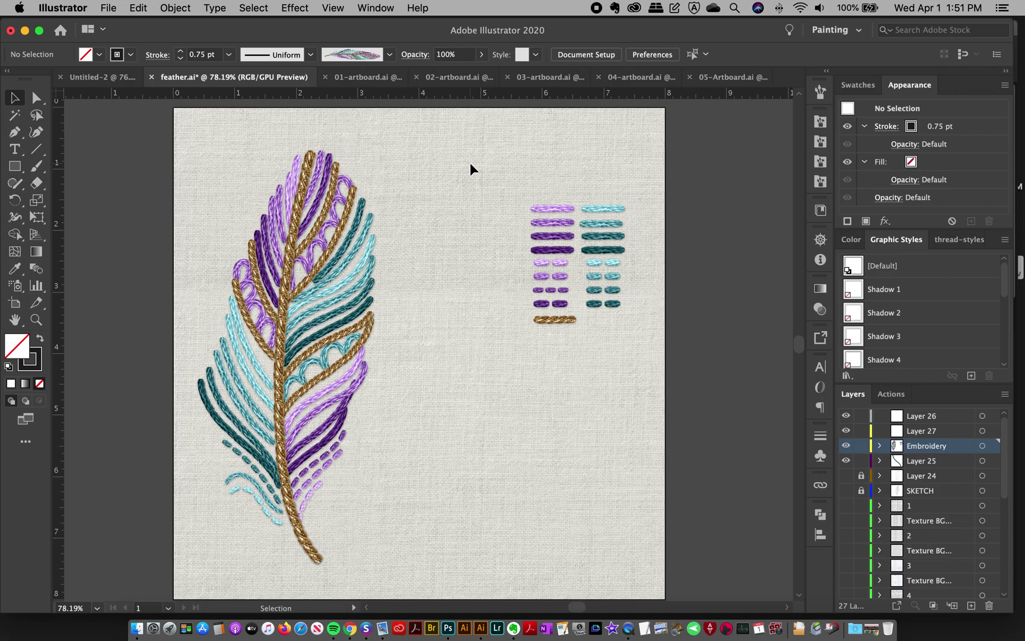
# Select the top purple and teal thread samples in 01-artboard.ai, then return to feather.ai.
pyautogui.click(364, 76)
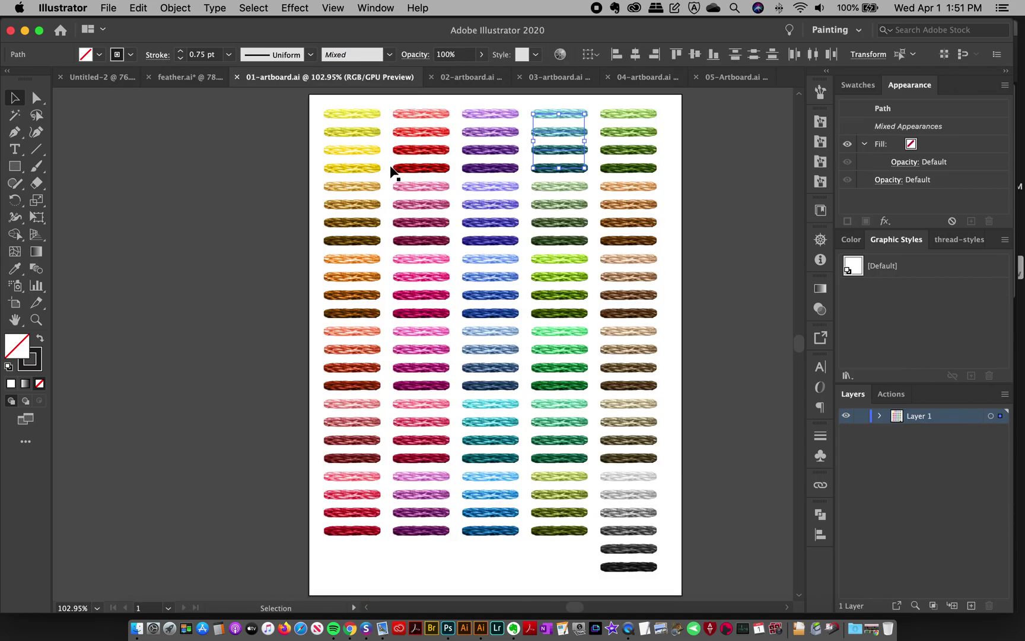
pyautogui.moveTo(469, 96); pyautogui.dragTo(565, 176)
pyautogui.click(198, 79)
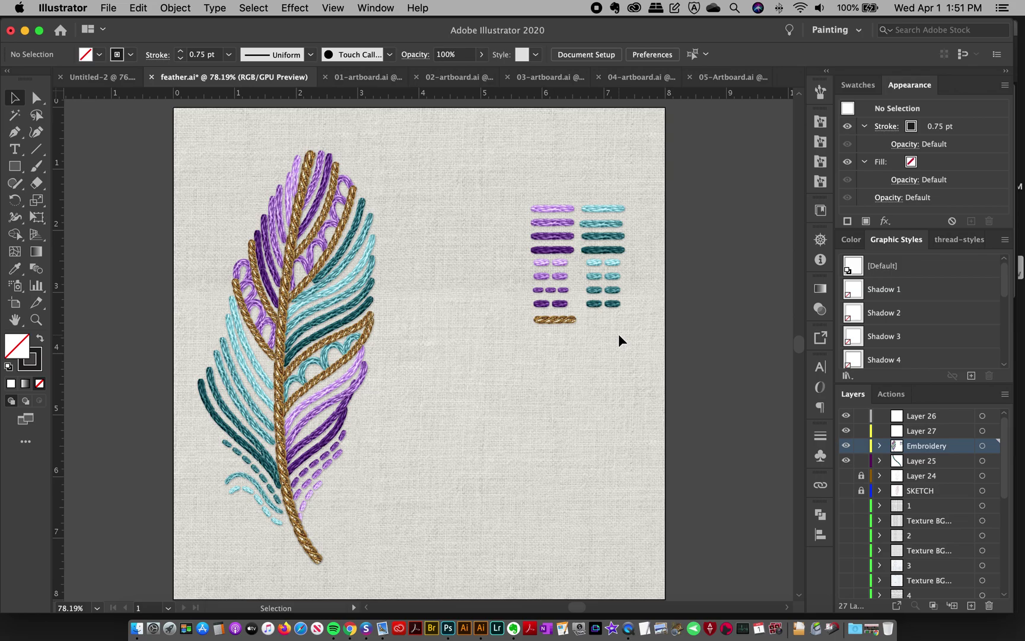
# Zoom in on the stitch swatches and inspect the top purple stitch sample.
pyautogui.click(36, 319)
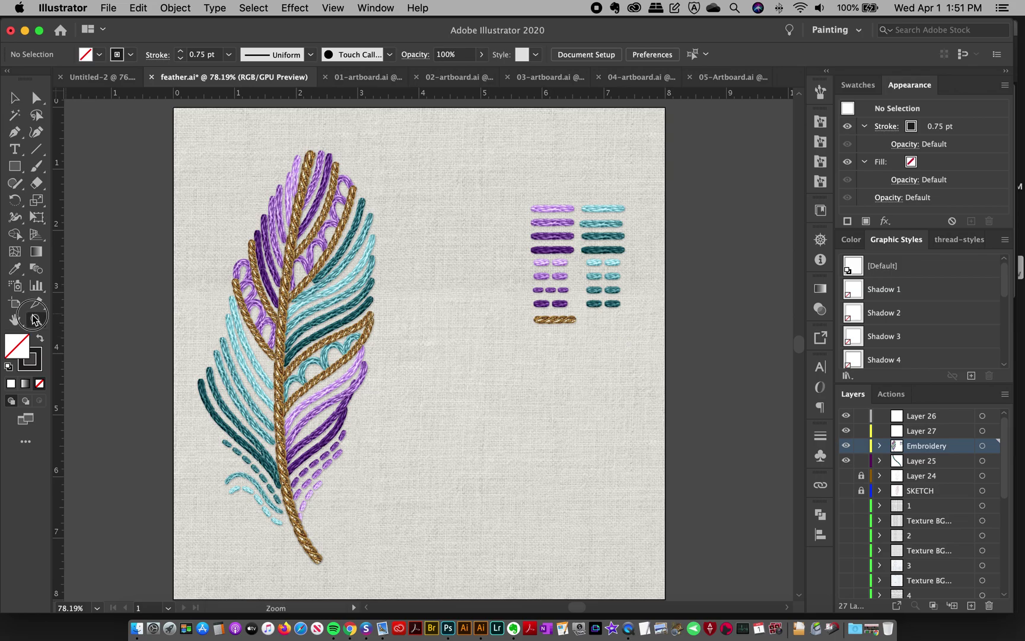
pyautogui.click(578, 324)
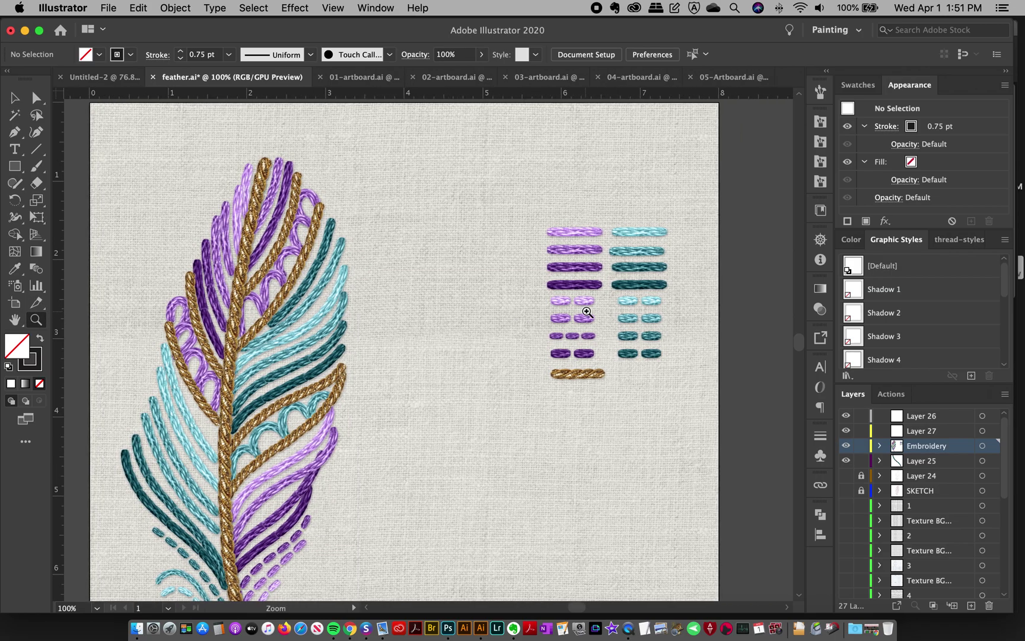
pyautogui.press('v')
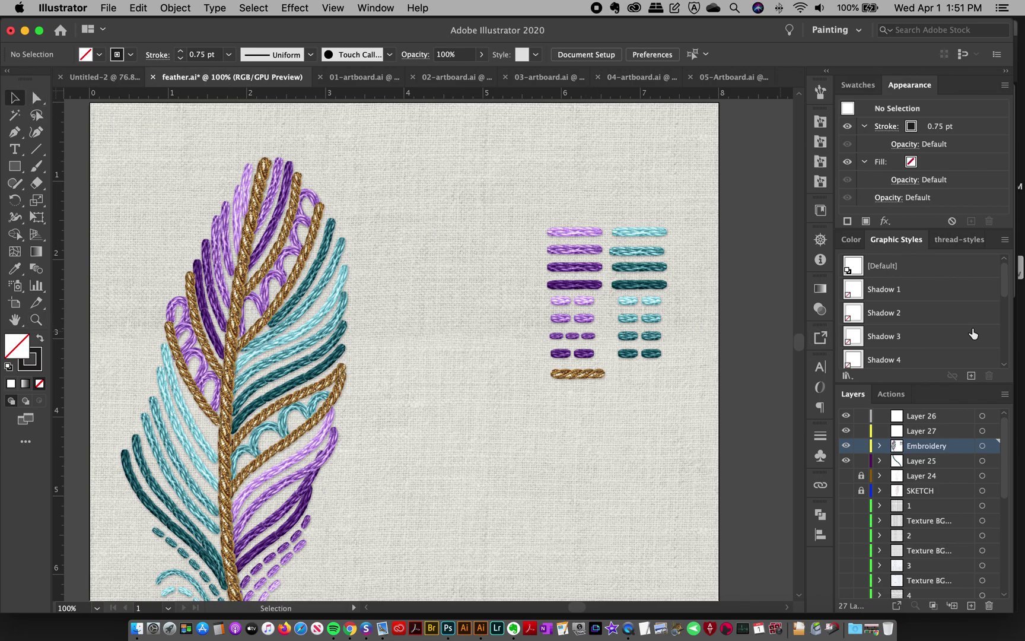
pyautogui.click(590, 230)
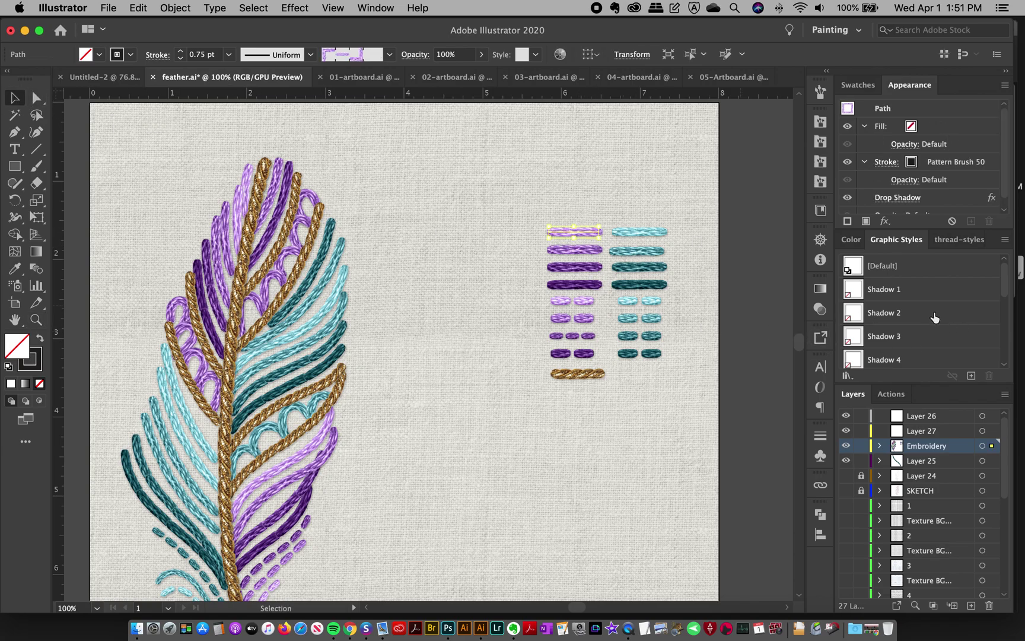
pyautogui.scroll(-3, 888, 358)
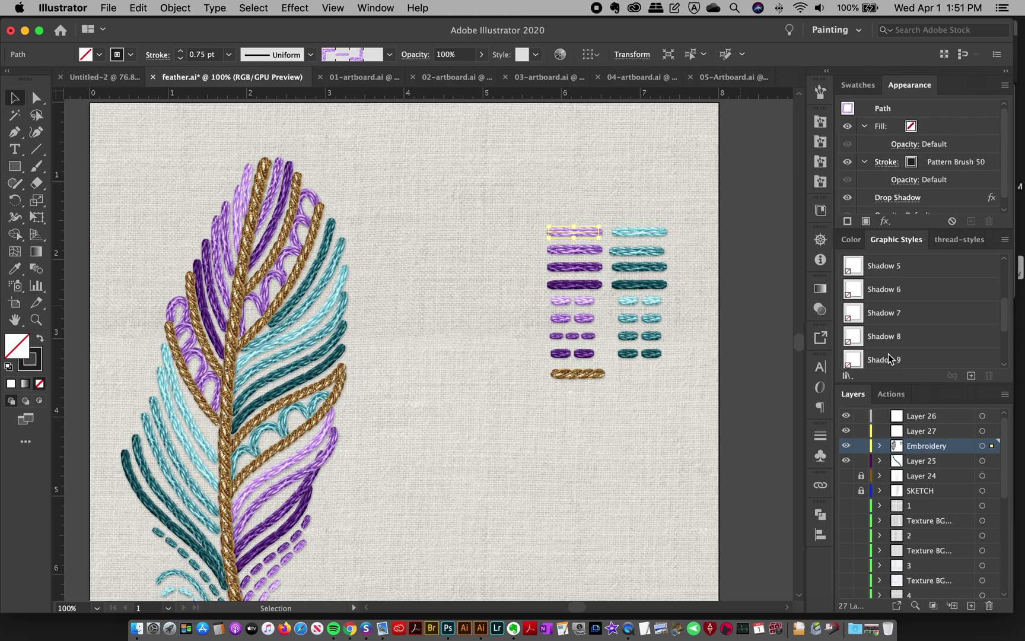
pyautogui.scroll(-3, 889, 356)
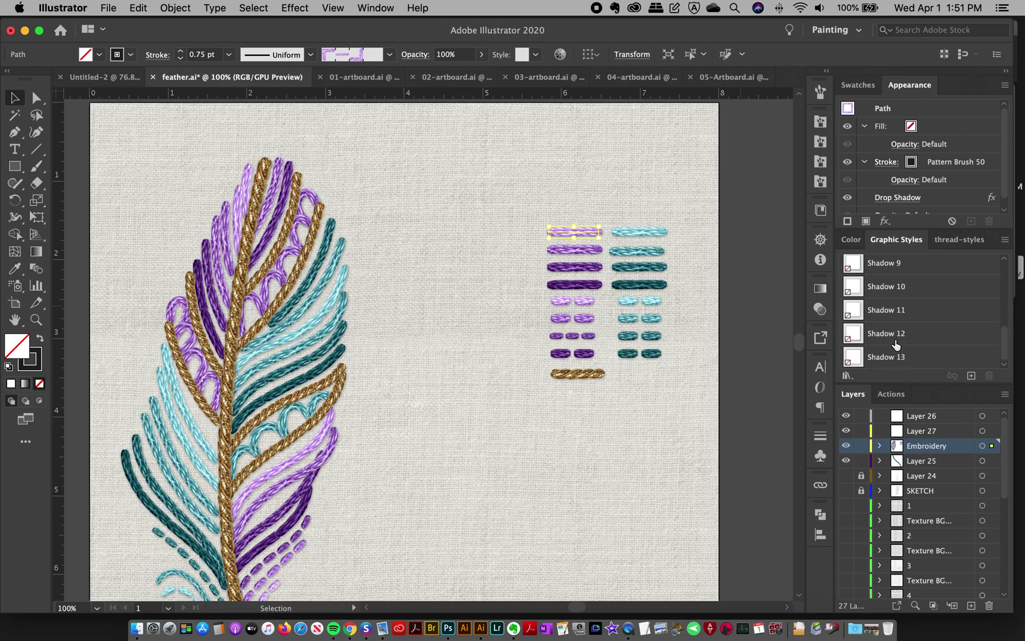
pyautogui.scroll(6, 895, 344)
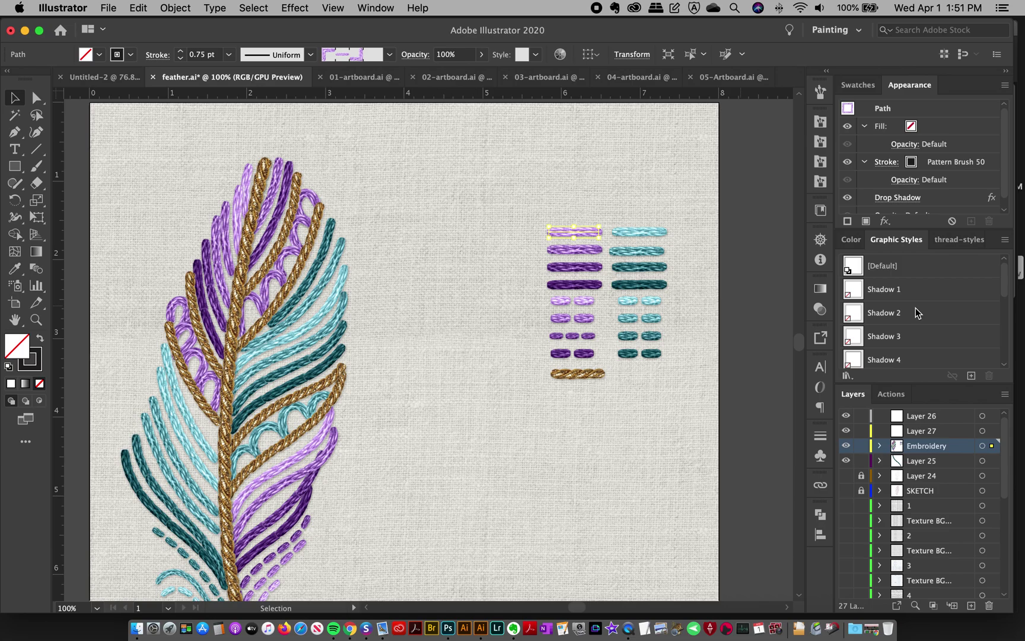
pyautogui.click(724, 434)
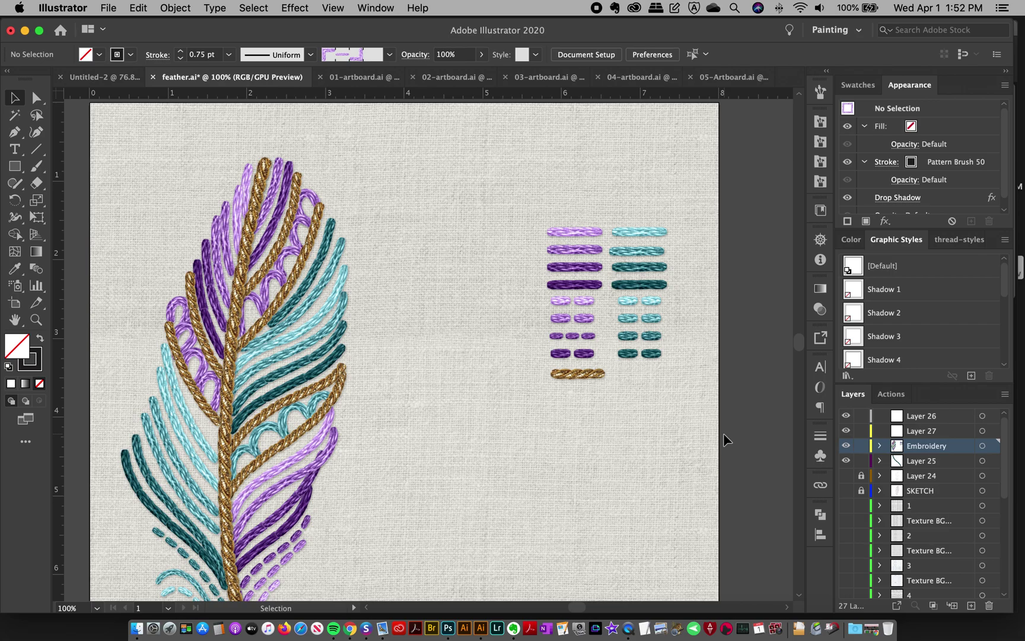
# Zoom out and marquee-drag the whole embroidered feather off the artboard to the left.
pyautogui.scroll(-3, 603, 368)
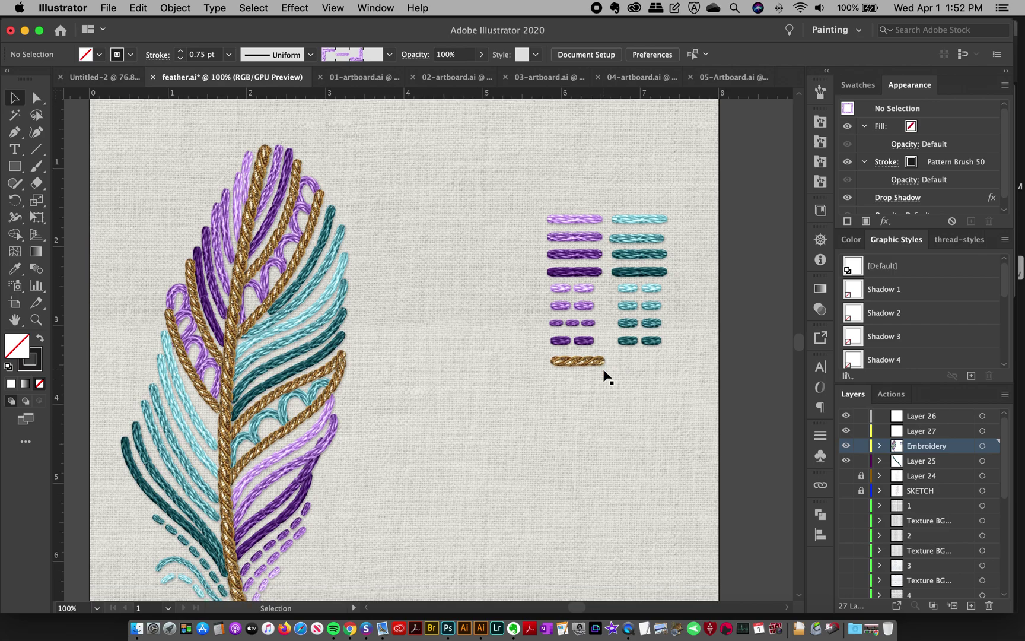
pyautogui.click(33, 324)
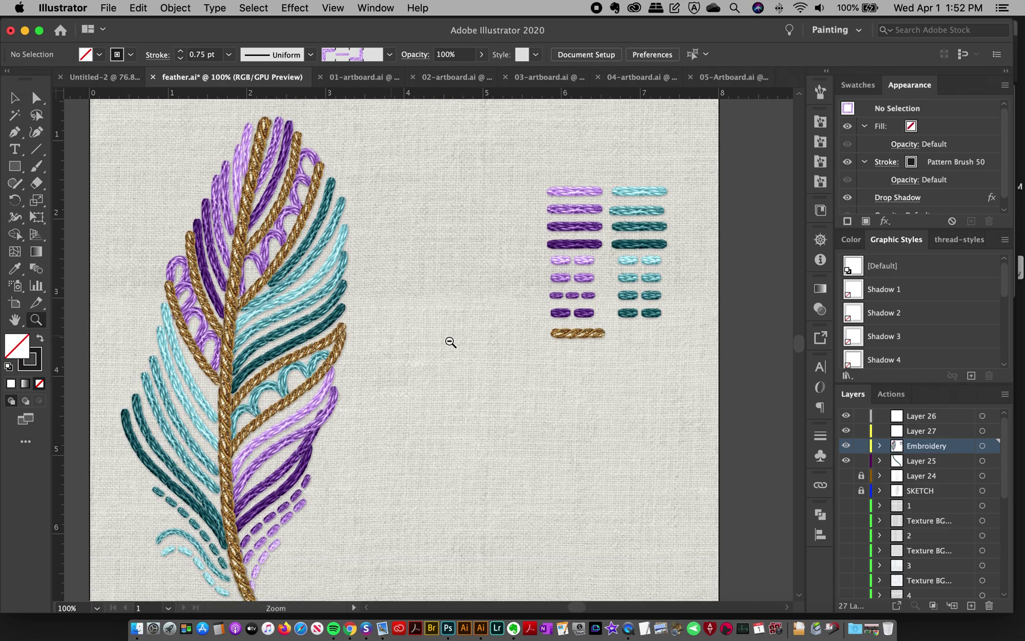
pyautogui.keyDown('alt'); pyautogui.click(454, 344); pyautogui.keyUp('alt')
pyautogui.hscroll(-5, 454, 344)
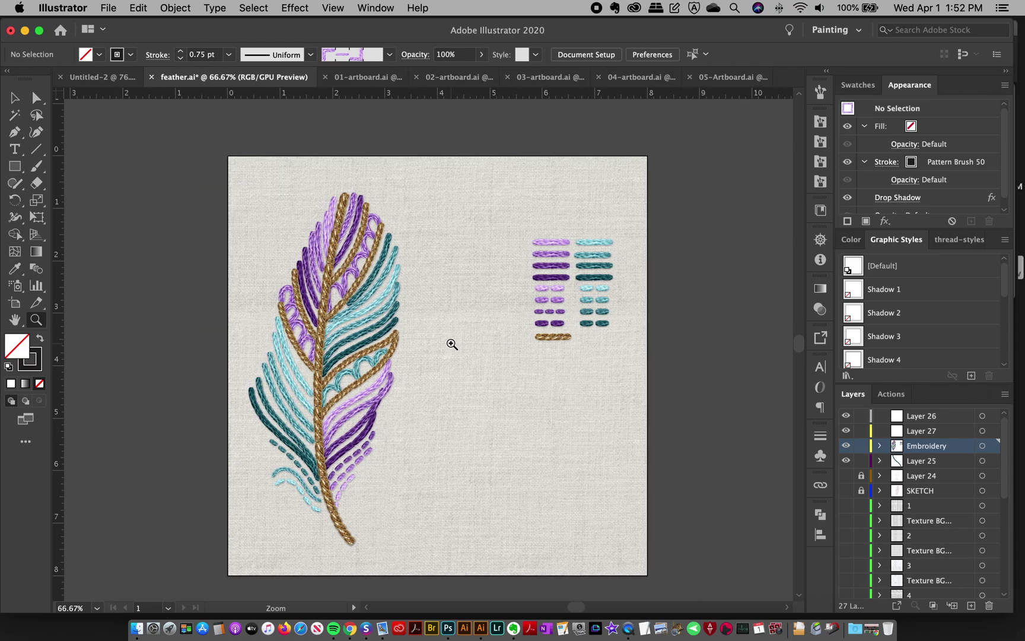
pyautogui.click(15, 97)
pyautogui.moveTo(297, 237); pyautogui.dragTo(517, 547)
pyautogui.click(659, 421)
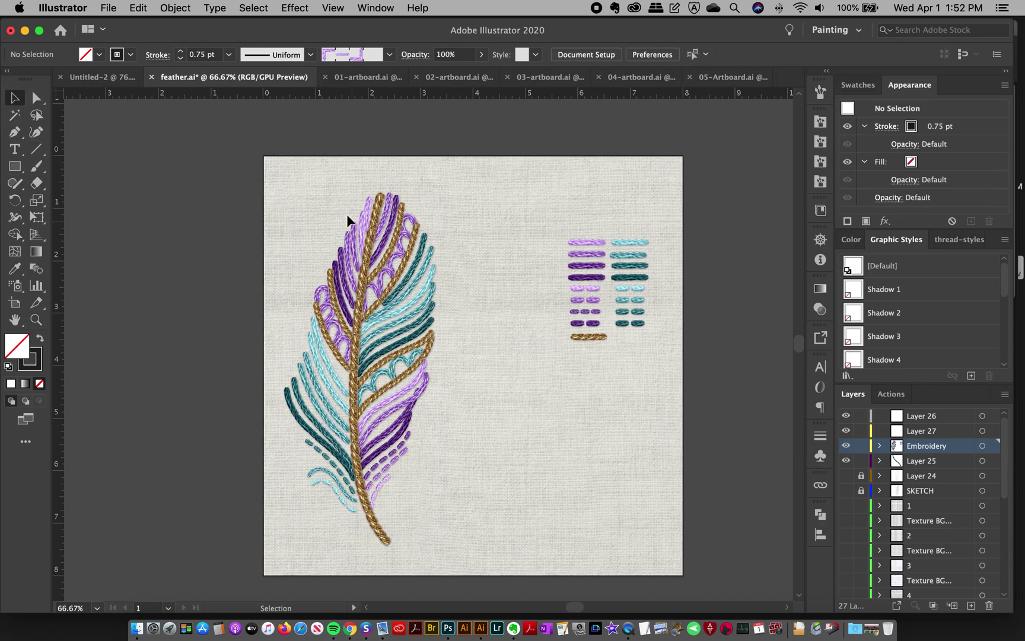
pyautogui.moveTo(481, 563); pyautogui.dragTo(193, 374)
pyautogui.click(495, 379)
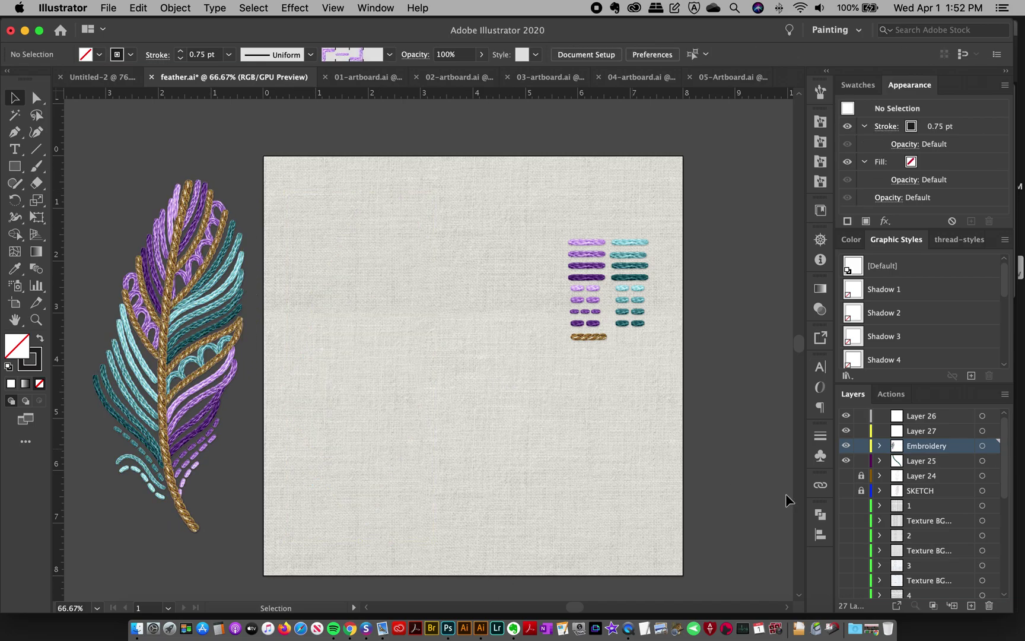
# Show the pencil feather sketch on Layer 24, check the brushes list, and make Layer 27 active.
pyautogui.click(846, 476)
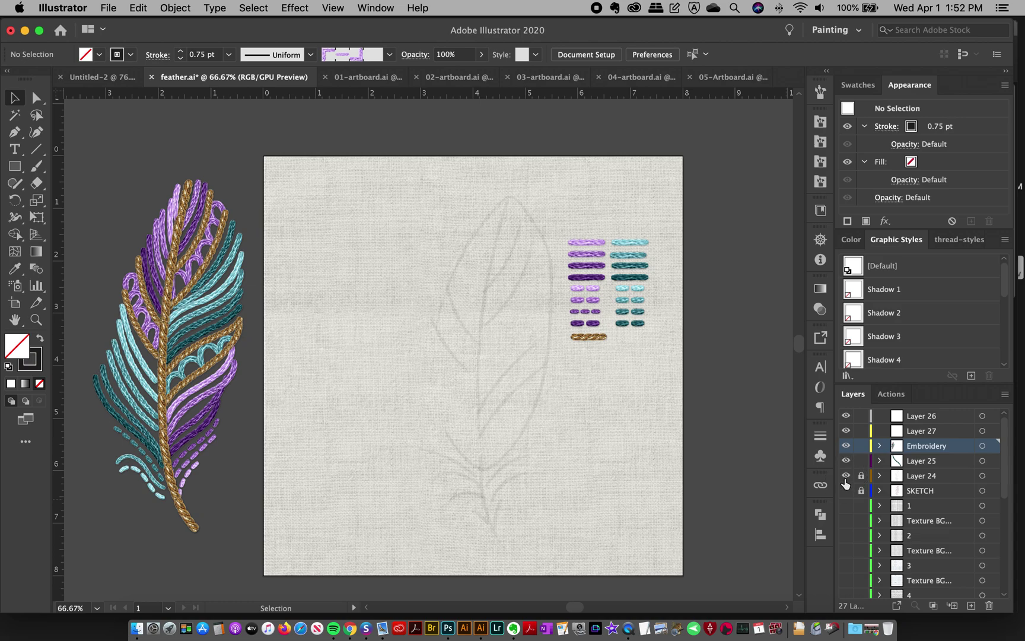
pyautogui.hscroll(1, 515, 366)
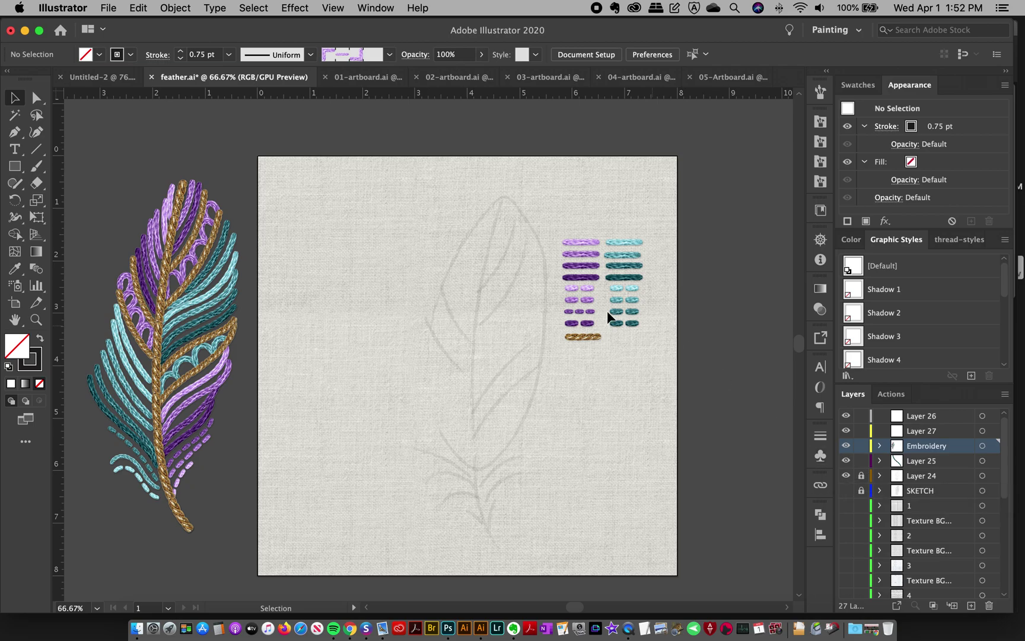
pyautogui.click(820, 91)
pyautogui.click(820, 91)
pyautogui.click(821, 91)
pyautogui.scroll(10, 748, 224)
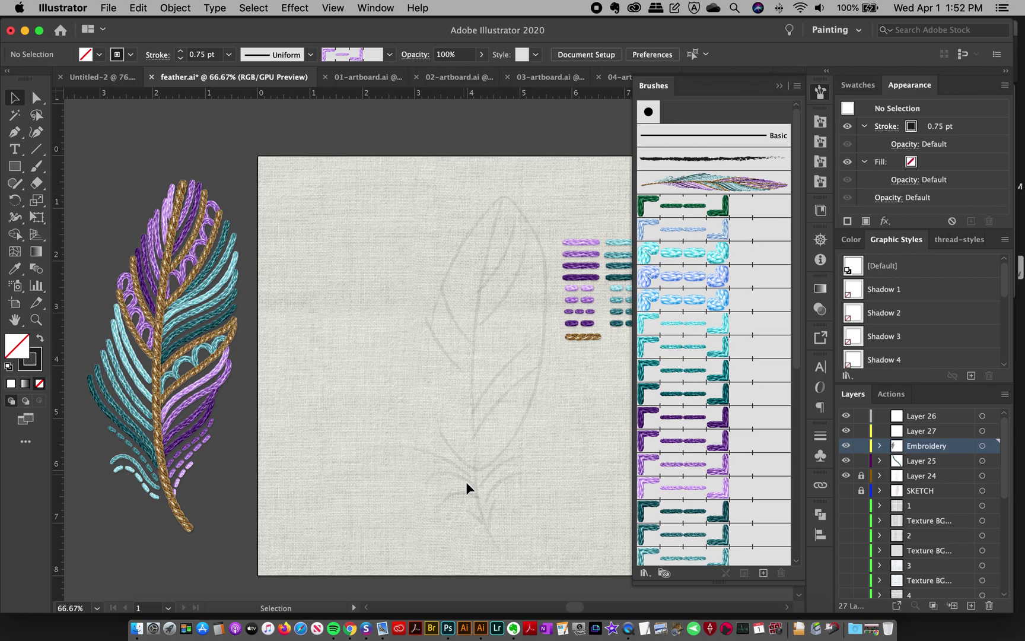
pyautogui.click(820, 91)
pyautogui.click(925, 430)
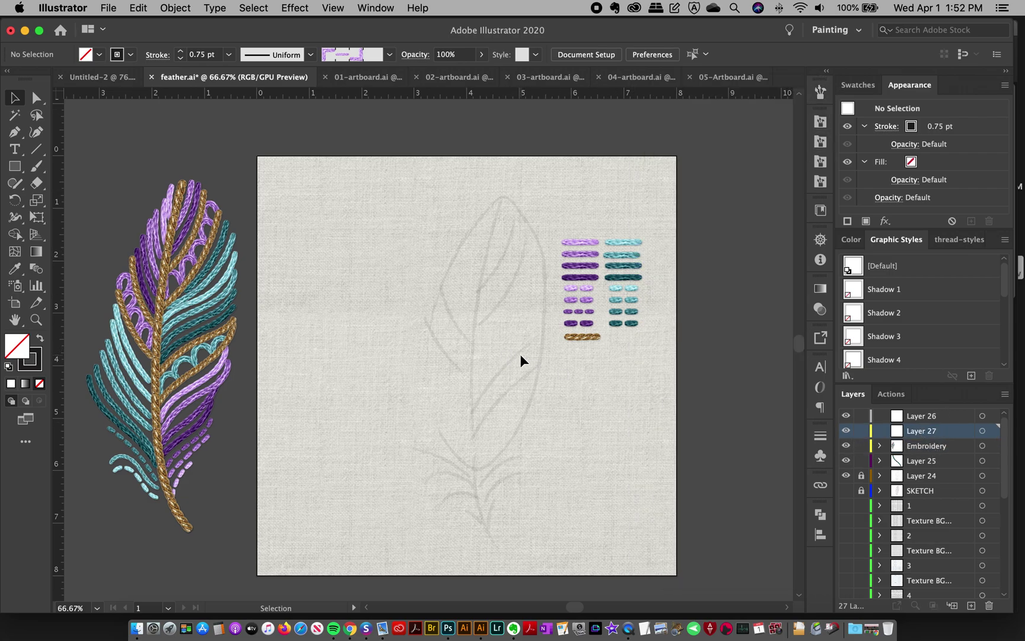
# Nudge the stitch swatch group slightly to the right.
pyautogui.hscroll(1, 513, 356)
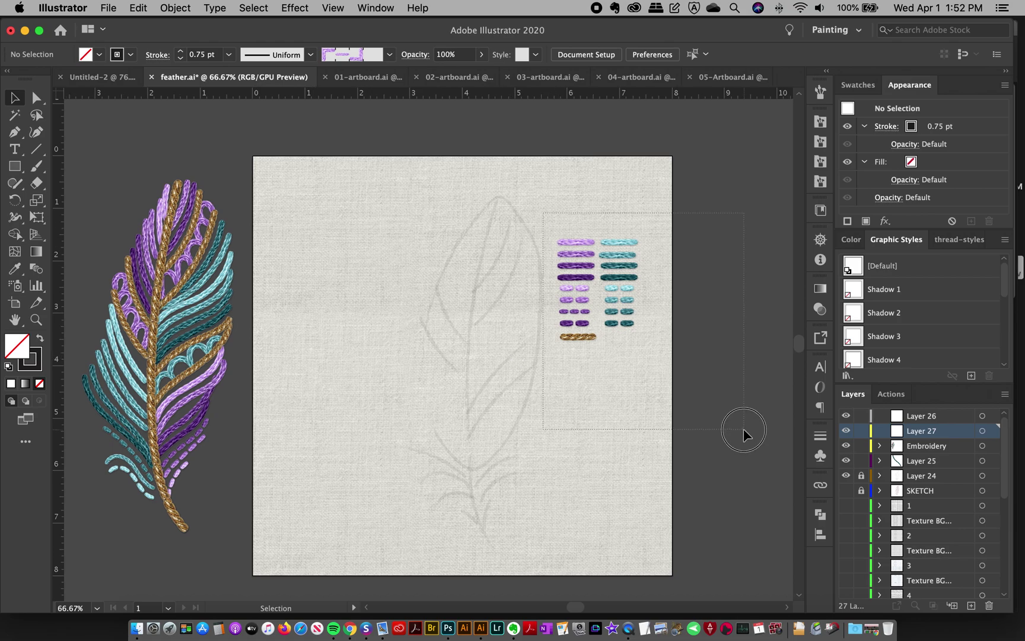
pyautogui.click(582, 251)
pyautogui.moveTo(583, 251); pyautogui.dragTo(596, 253)
pyautogui.click(583, 208)
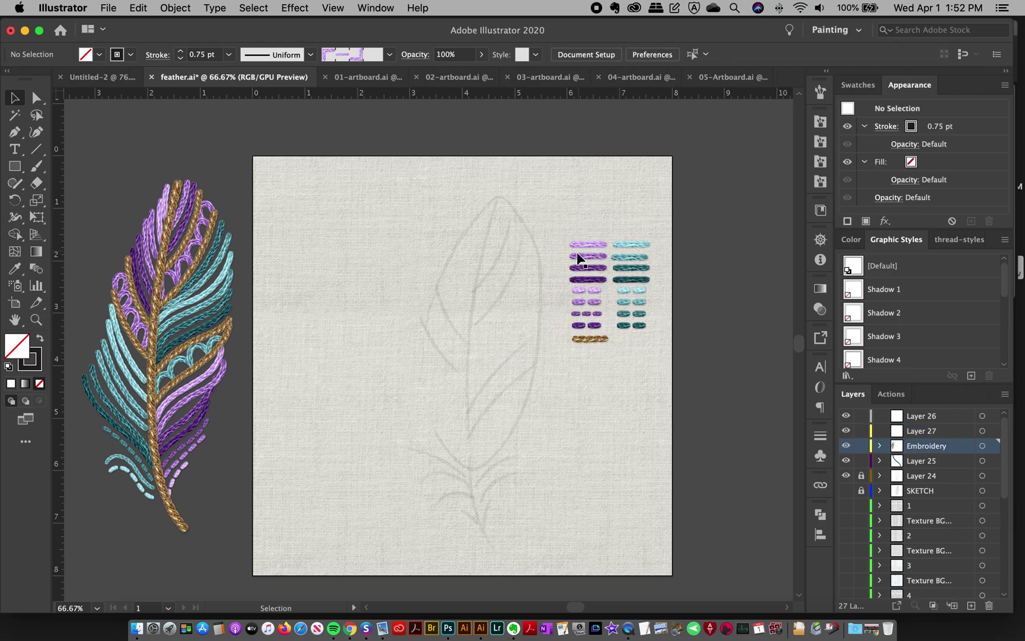
# Drag the embroidered feather back onto the artboard, lined up over the pencil sketch.
pyautogui.click(268, 549)
pyautogui.moveTo(152, 382); pyautogui.dragTo(464, 394)
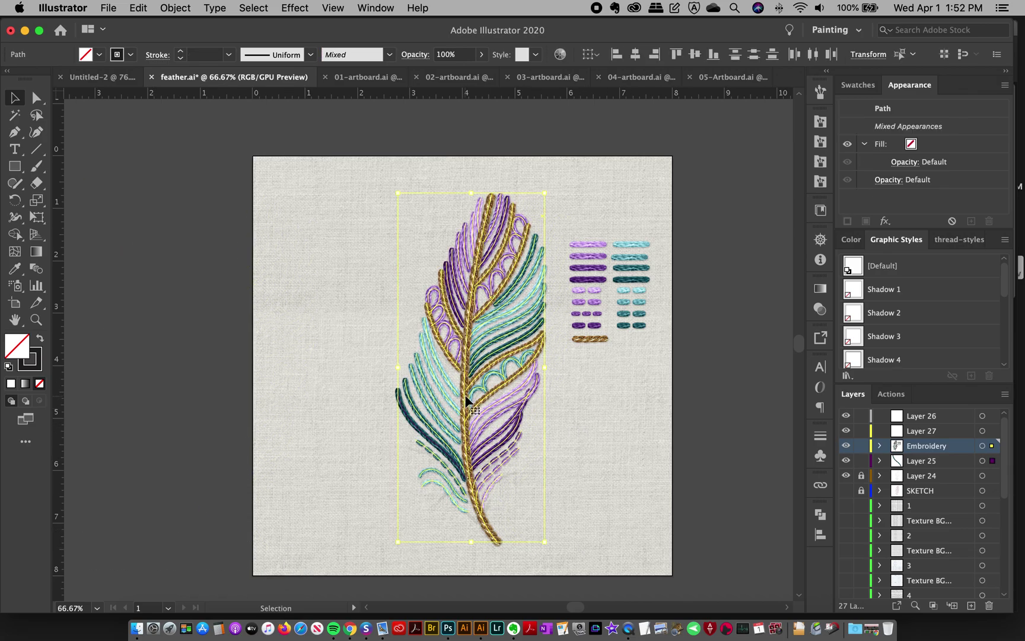
pyautogui.moveTo(464, 386)
pyautogui.mouseDown()
pyautogui.moveTo(336, 382)
pyautogui.moveTo(470, 386)
pyautogui.mouseUp()
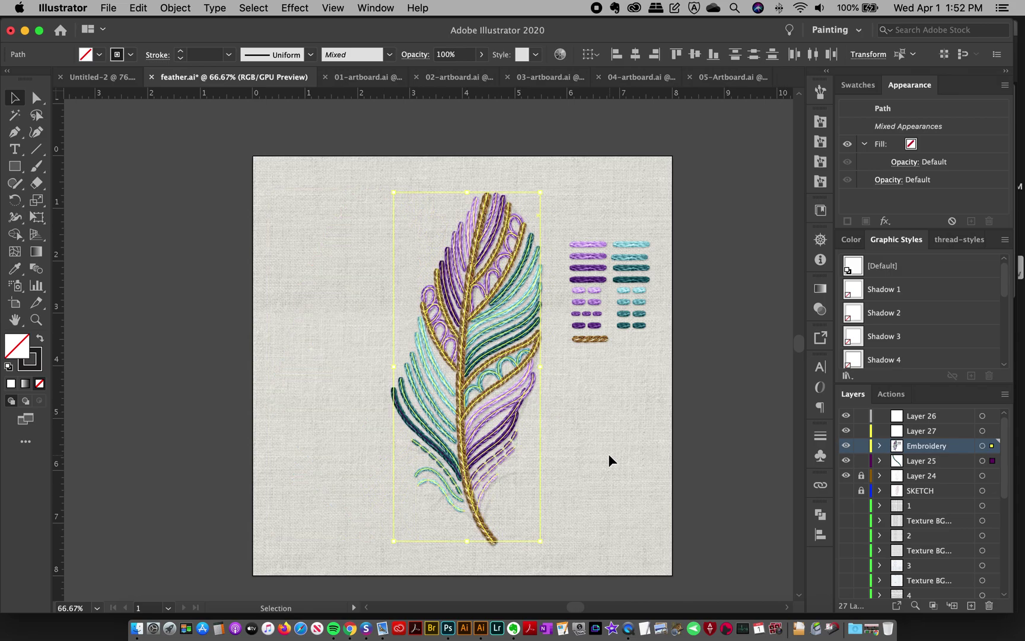
pyautogui.click(609, 456)
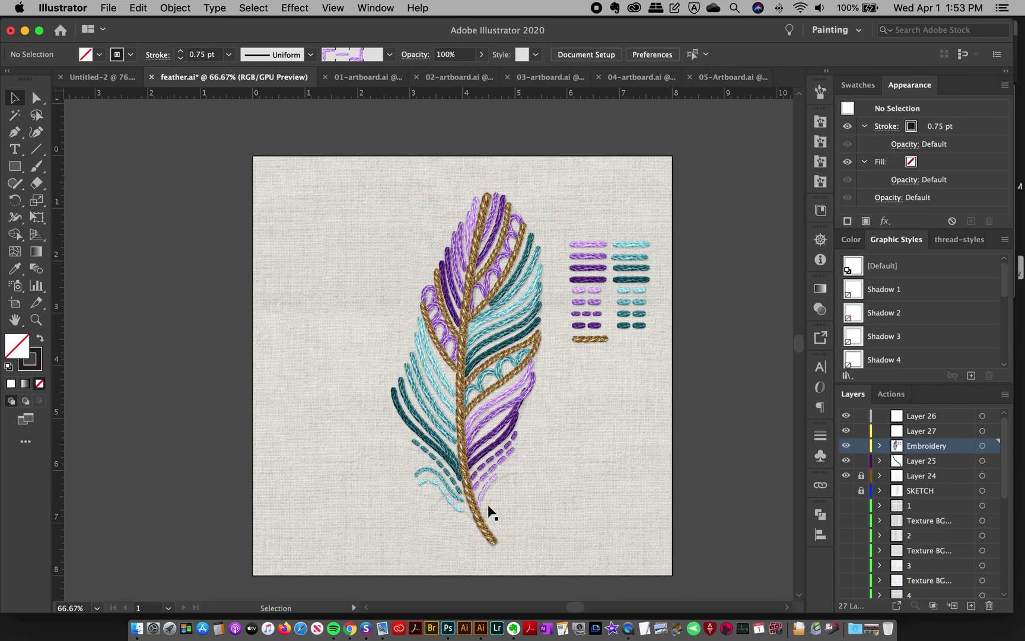
pyautogui.click(630, 633)
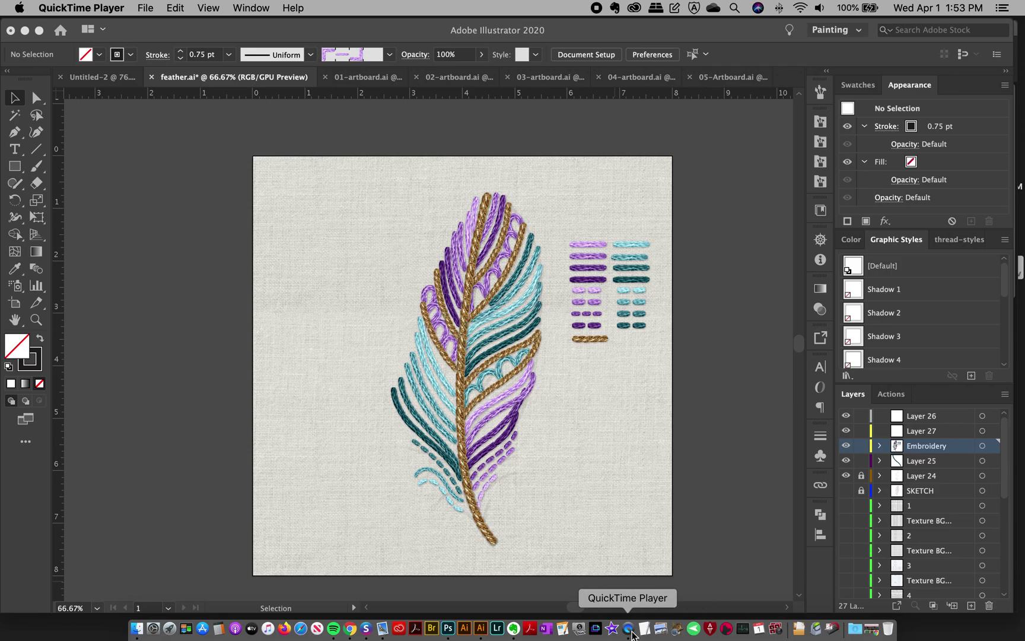
pyautogui.press('F11')
pyautogui.moveTo(981, 229); pyautogui.dragTo(955, 223)
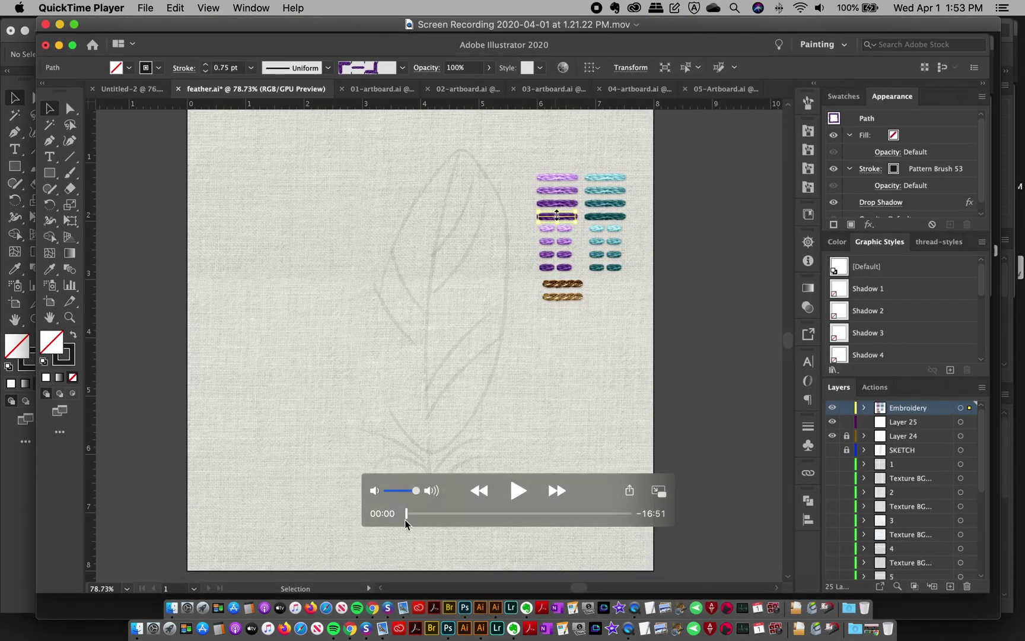
pyautogui.moveTo(407, 515); pyautogui.dragTo(400, 522)
pyautogui.moveTo(407, 516); pyautogui.dragTo(533, 518)
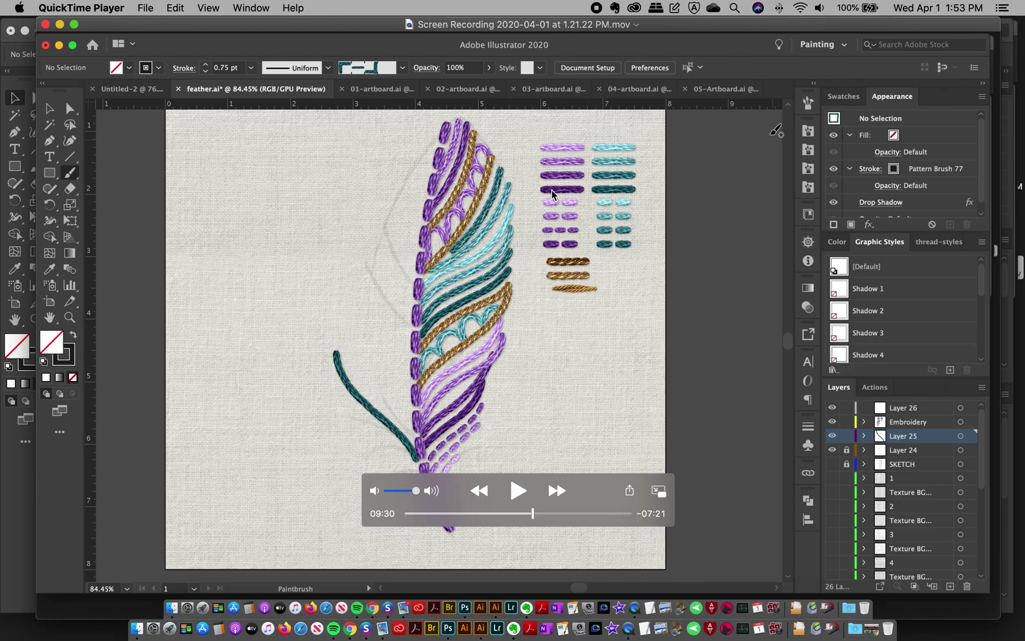
pyautogui.moveTo(533, 514); pyautogui.dragTo(611, 518)
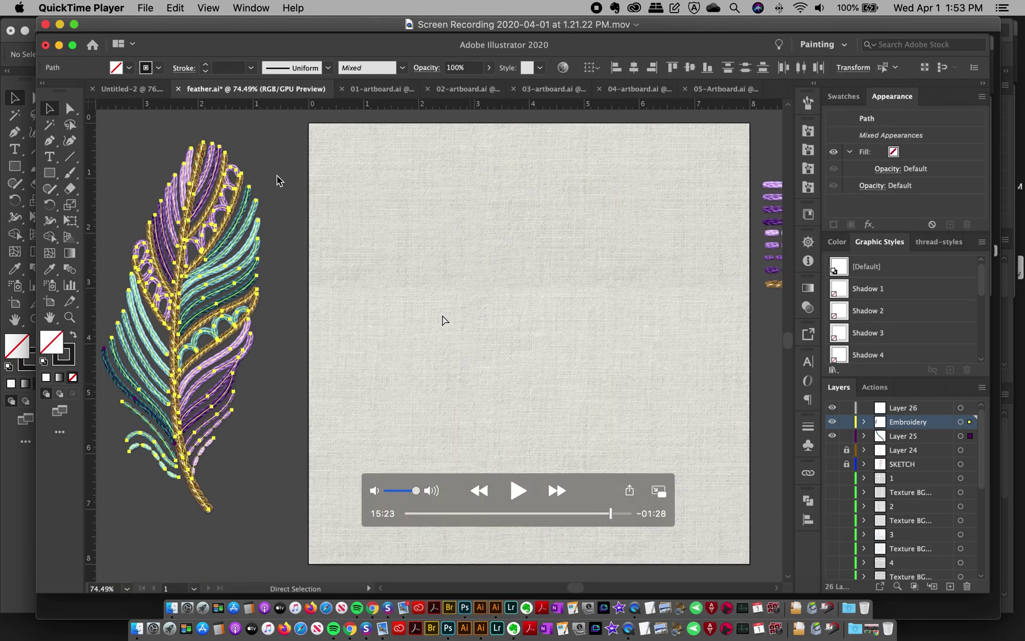
pyautogui.click(45, 24)
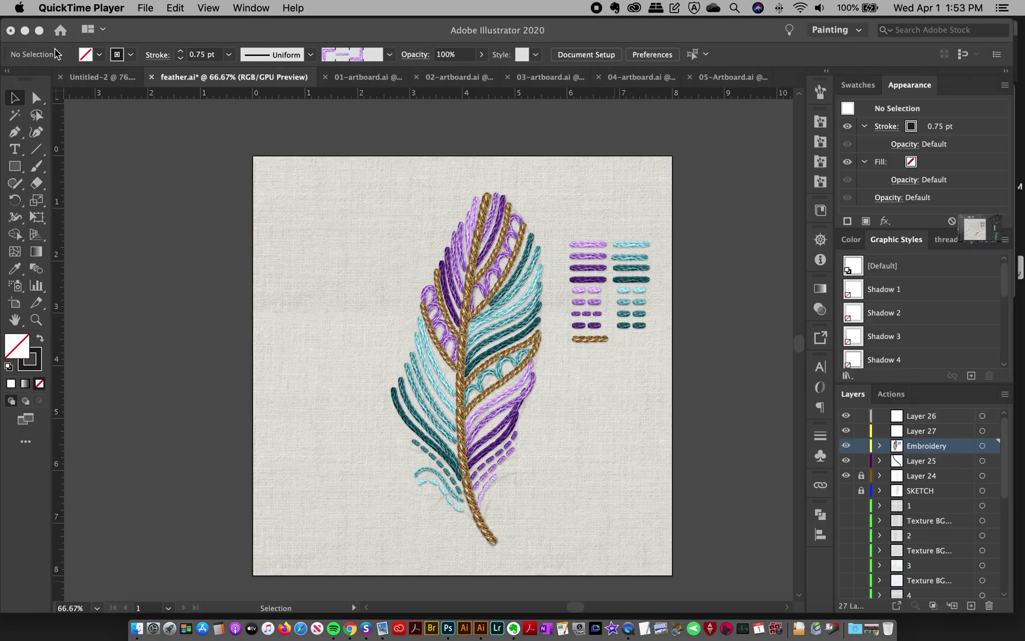
# Zoom in so the embroidered feather's lower half fills the window.
pyautogui.click(269, 131)
pyautogui.click(34, 325)
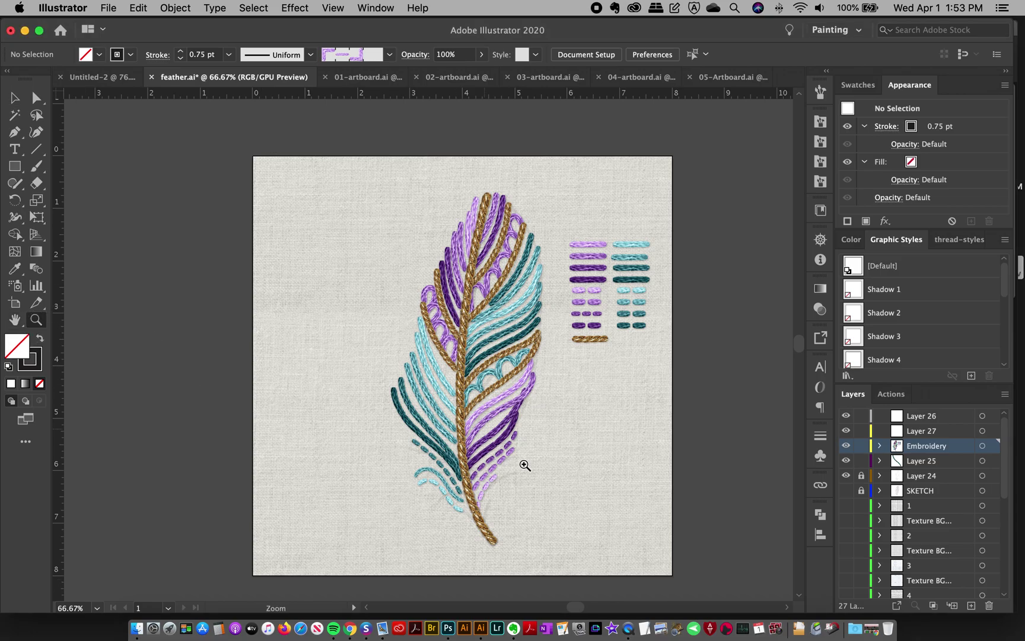
pyautogui.click(488, 416)
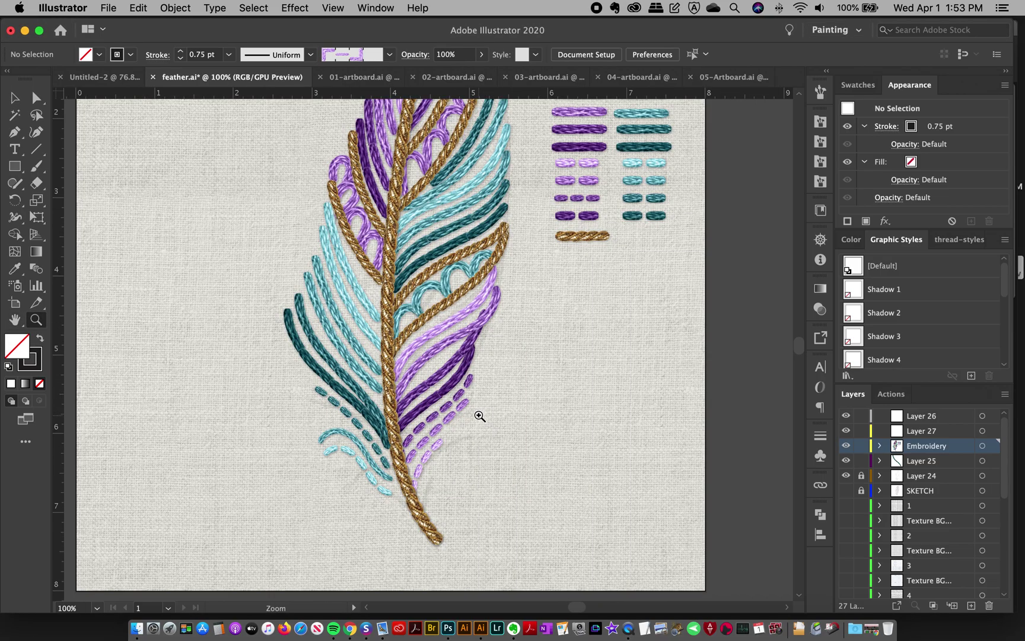
pyautogui.keyDown('alt'); pyautogui.click(481, 415); pyautogui.keyUp('alt')
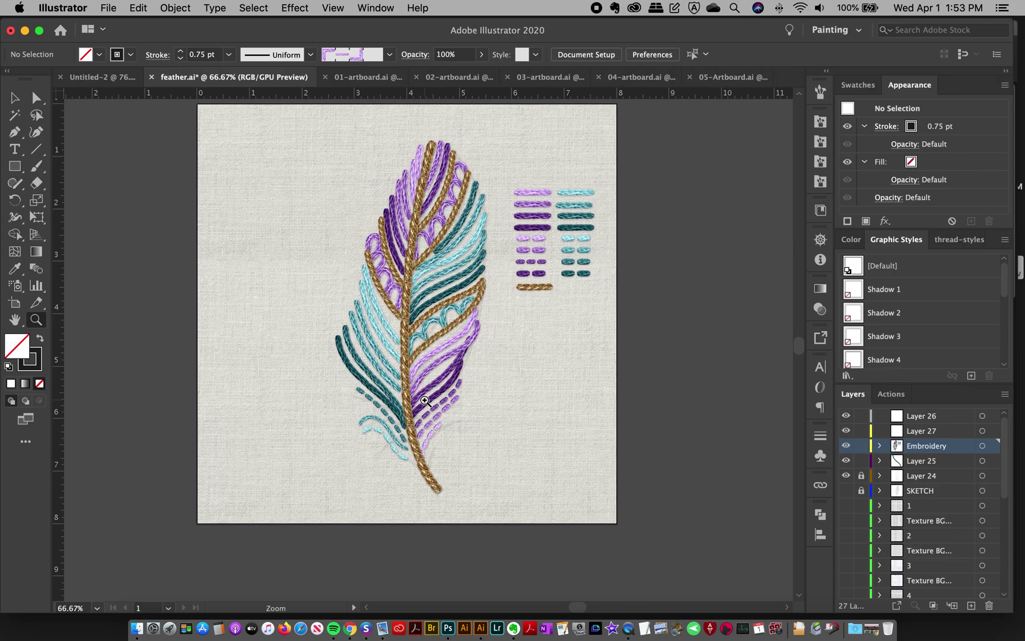
pyautogui.click(452, 373)
pyautogui.scroll(4, 452, 380)
pyautogui.hscroll(-5, 452, 380)
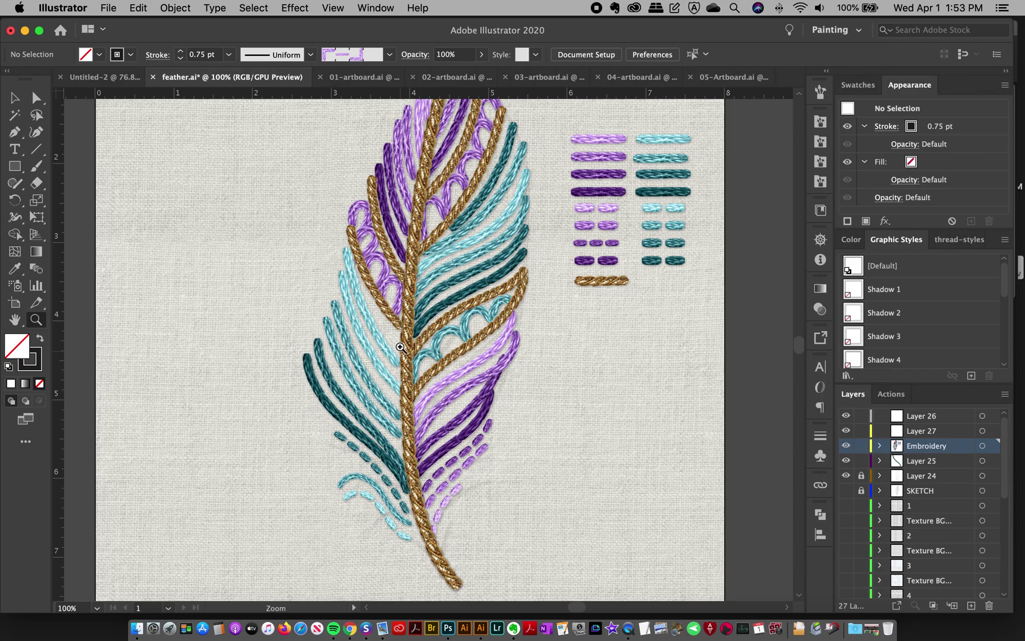
pyautogui.click(18, 100)
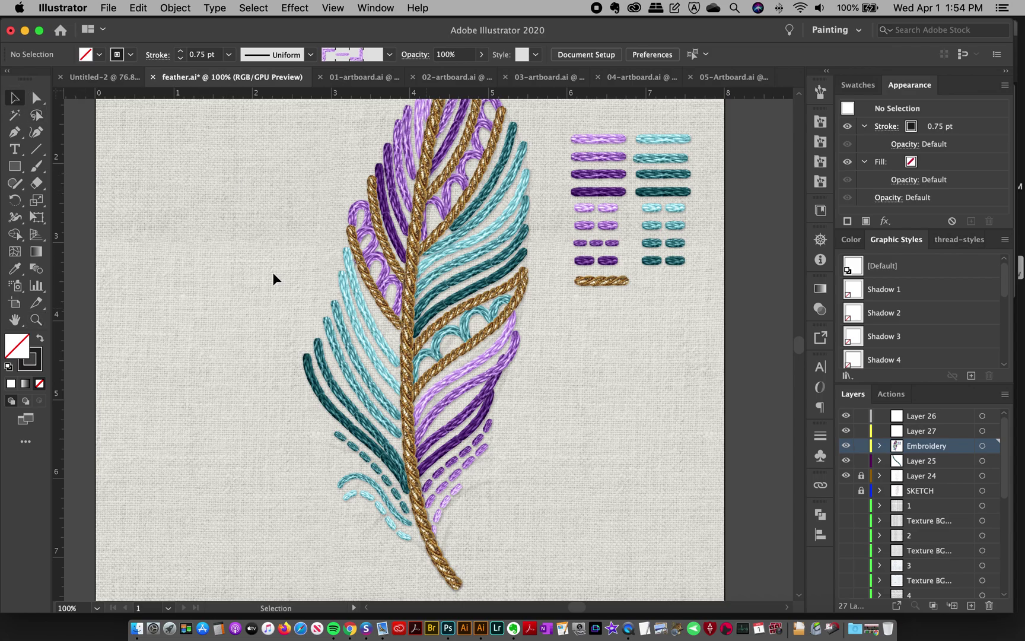
# Paint light purple and dark purple stitched waves right of the feather from their samples.
pyautogui.click(38, 171)
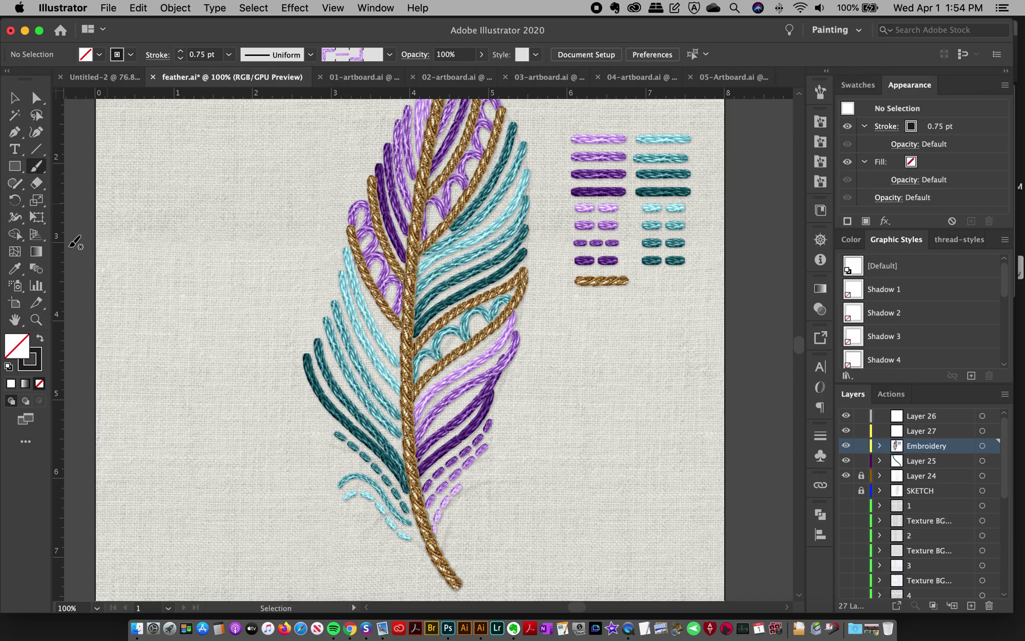
pyautogui.click(15, 99)
pyautogui.click(605, 175)
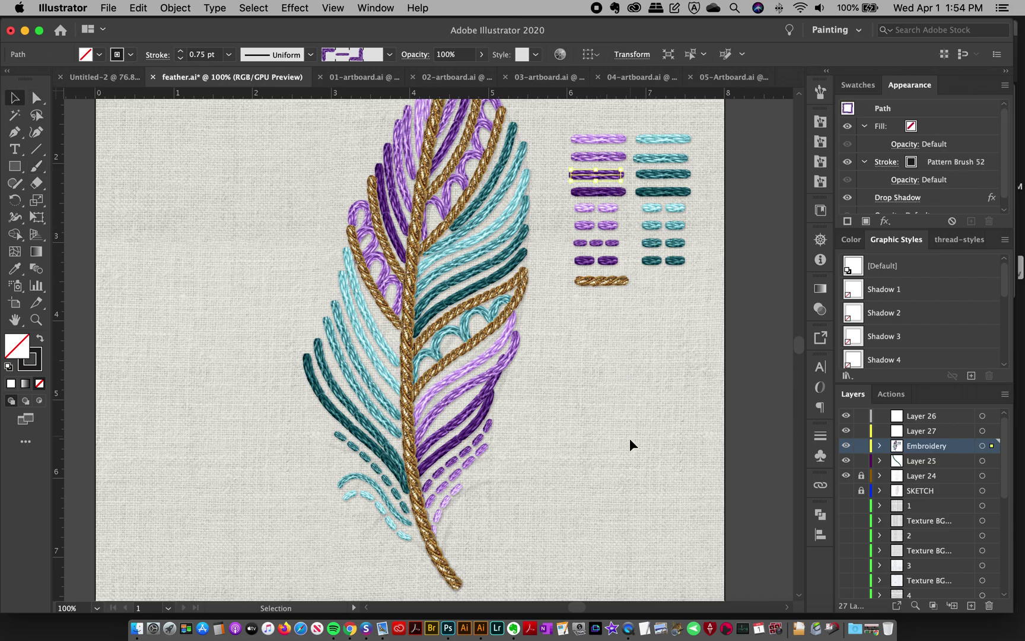
pyautogui.click(617, 415)
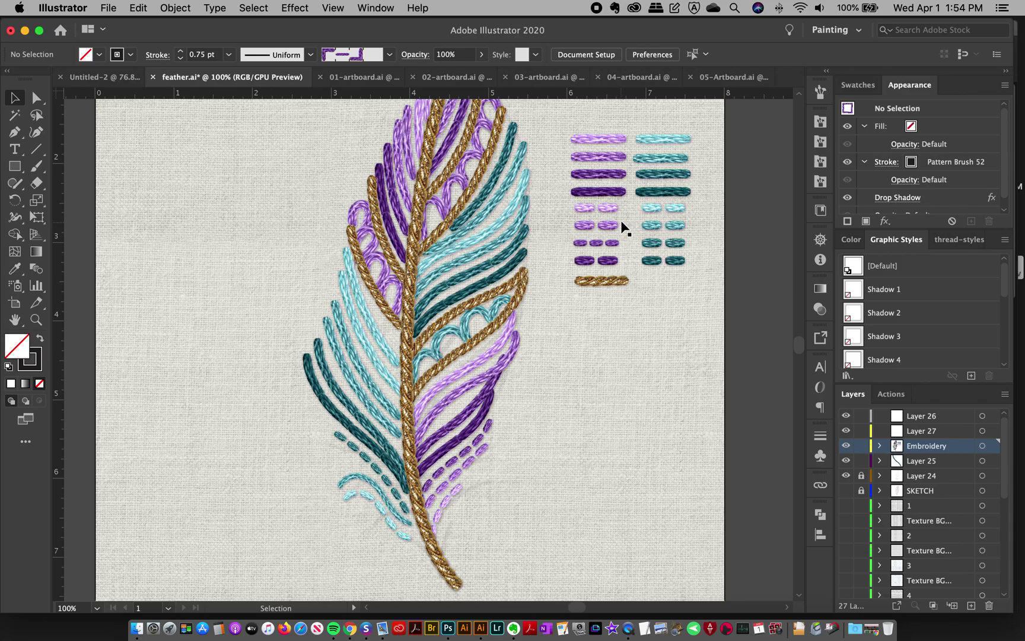
pyautogui.click(587, 161)
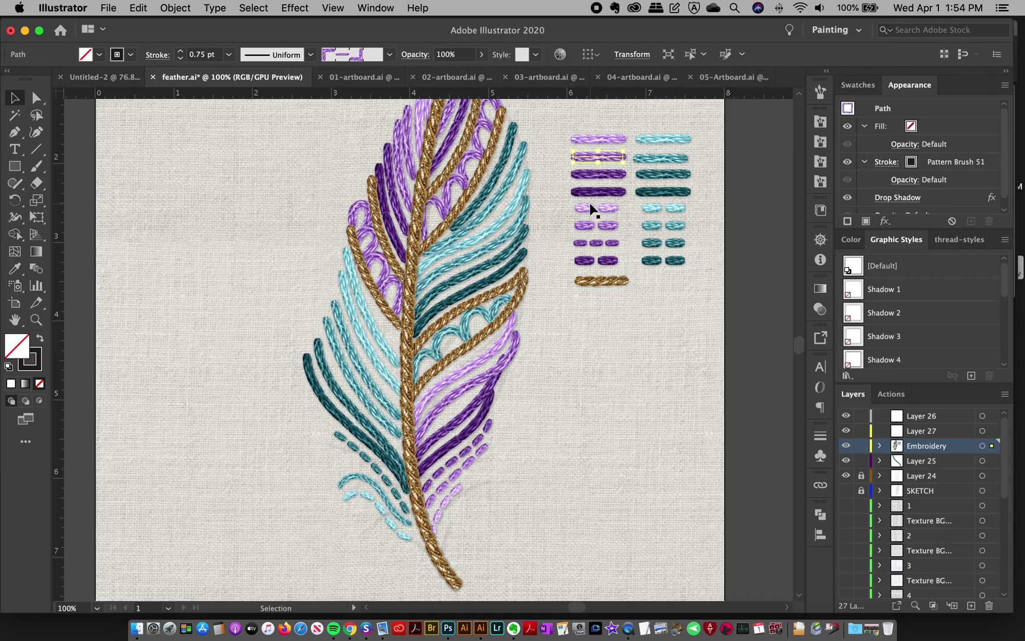
pyautogui.press('b')
pyautogui.moveTo(538, 388)
pyautogui.mouseDown()
pyautogui.moveTo(580, 371)
pyautogui.moveTo(611, 400)
pyautogui.moveTo(649, 393)
pyautogui.moveTo(667, 369)
pyautogui.mouseUp()
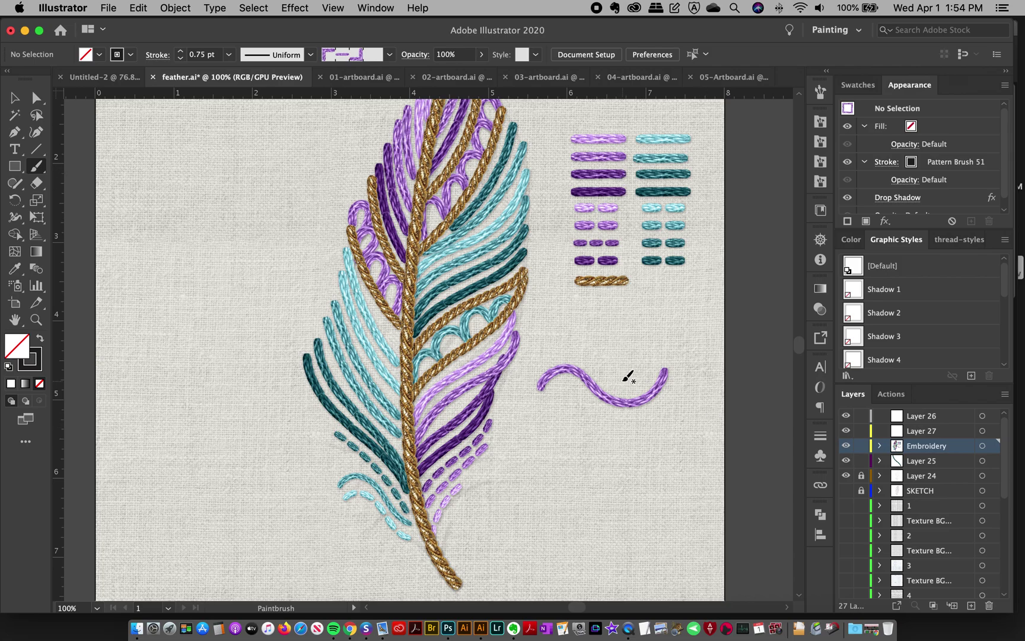
pyautogui.press('v')
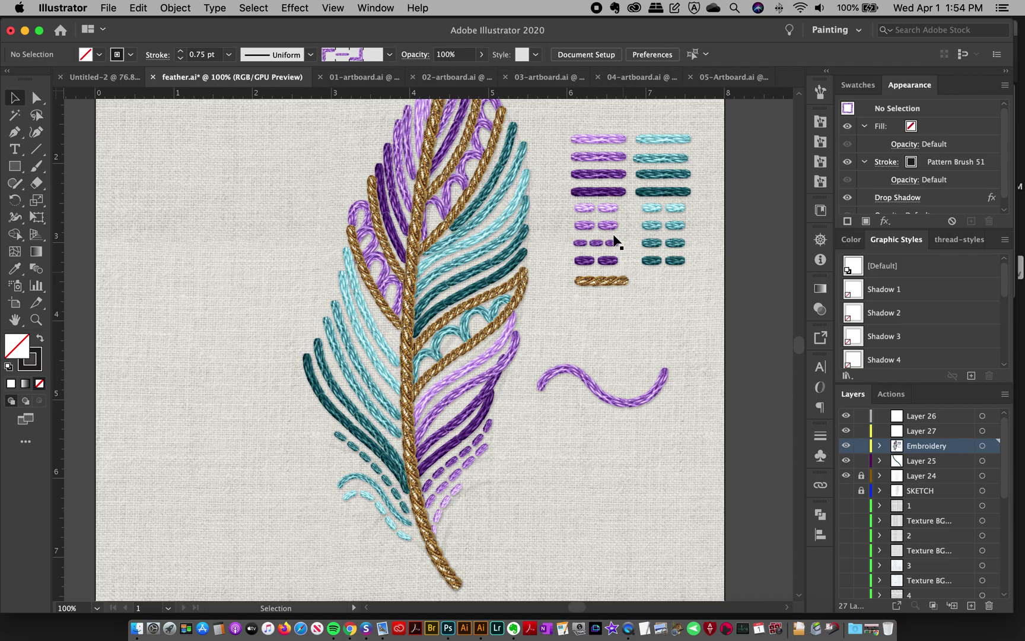
pyautogui.click(598, 173)
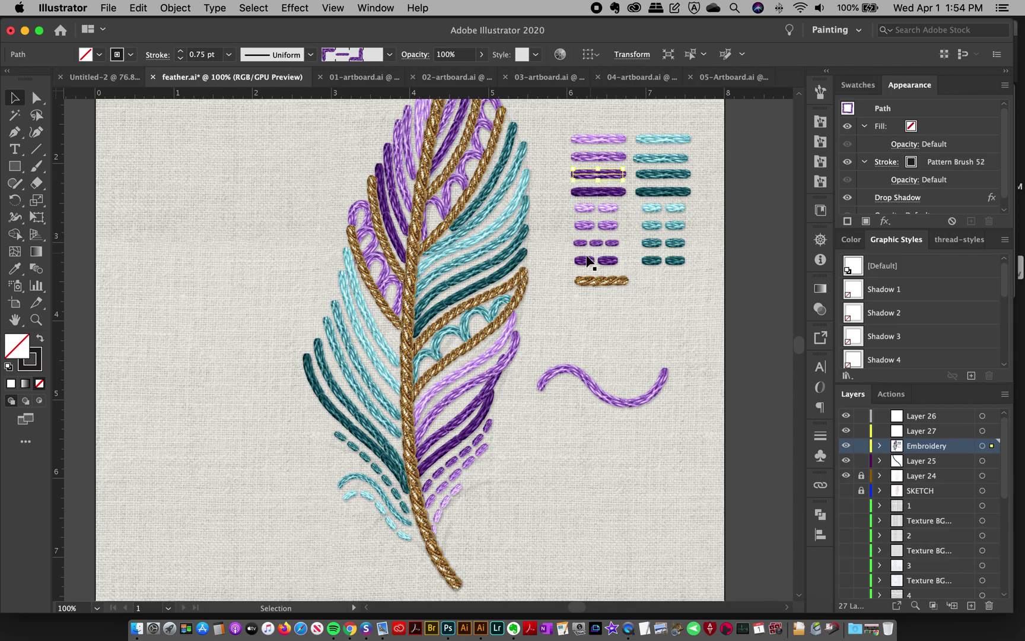
pyautogui.press('b')
pyautogui.moveTo(544, 401)
pyautogui.mouseDown()
pyautogui.moveTo(578, 391)
pyautogui.moveTo(603, 422)
pyautogui.moveTo(672, 392)
pyautogui.mouseUp()
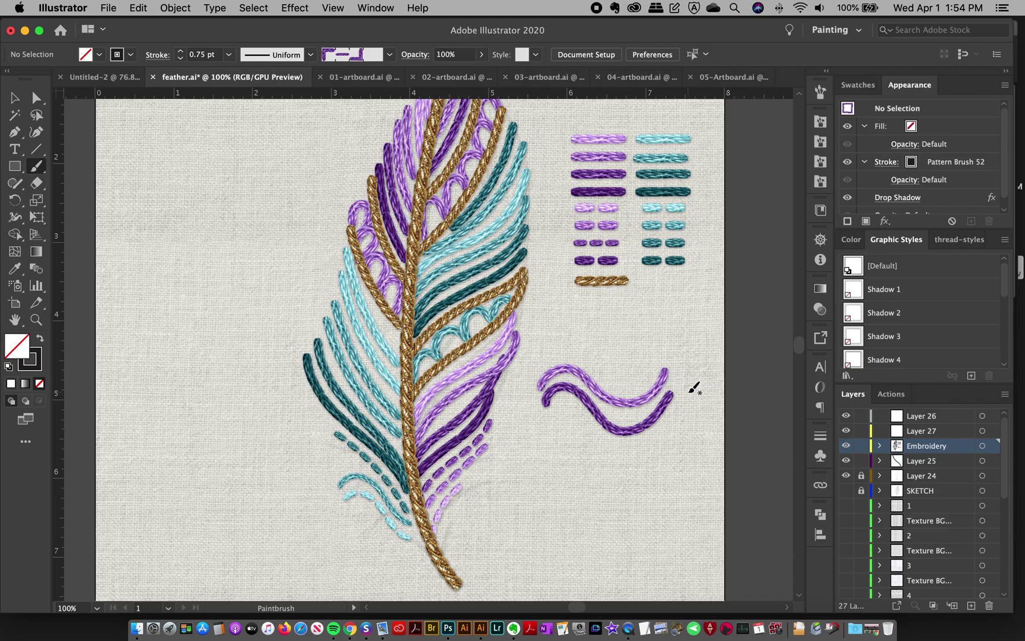
# Paint teal and dark teal stitched waves below the purple ones.
pyautogui.press('v')
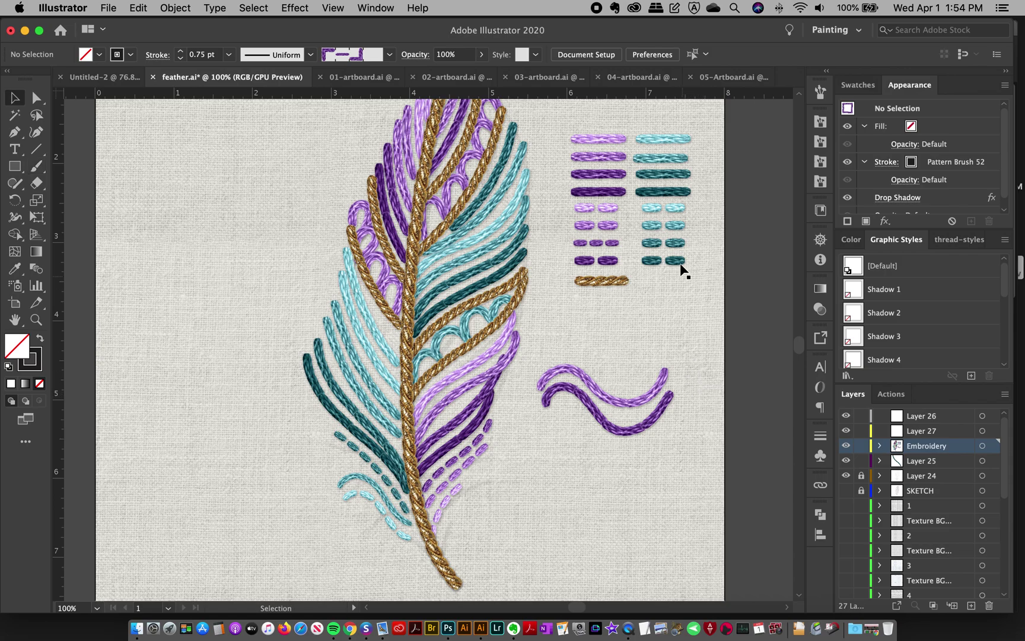
pyautogui.click(645, 160)
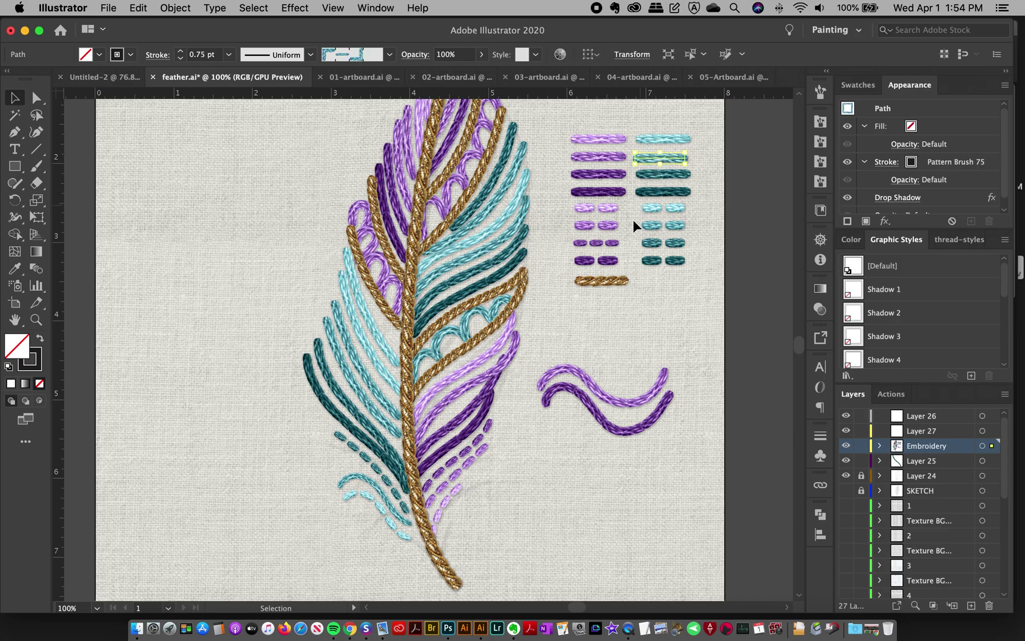
pyautogui.press('b')
pyautogui.moveTo(589, 434)
pyautogui.mouseDown()
pyautogui.moveTo(639, 450)
pyautogui.moveTo(682, 412)
pyautogui.mouseUp()
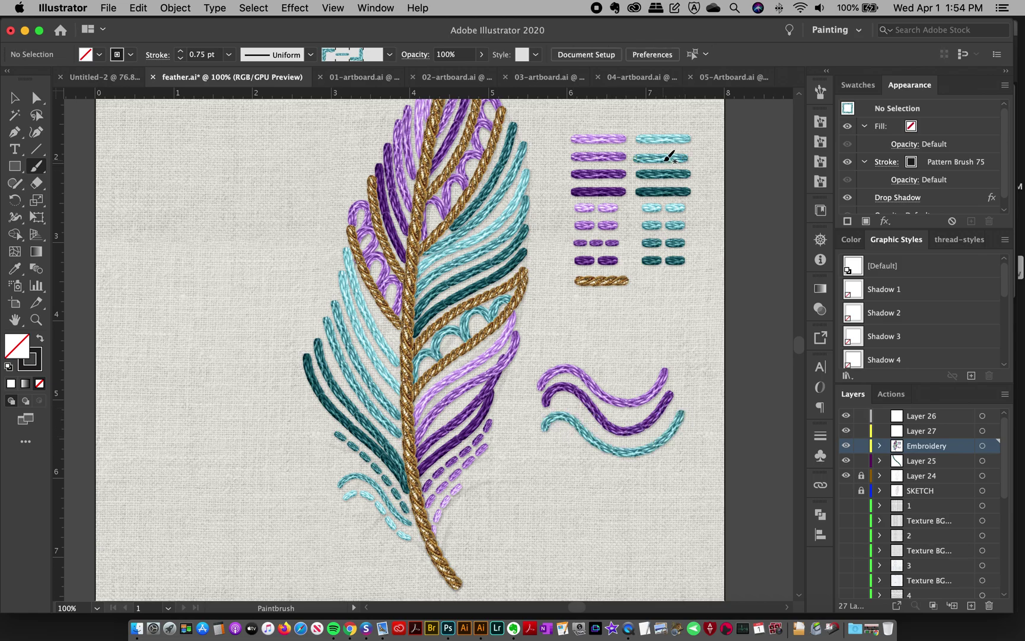
pyautogui.press('v')
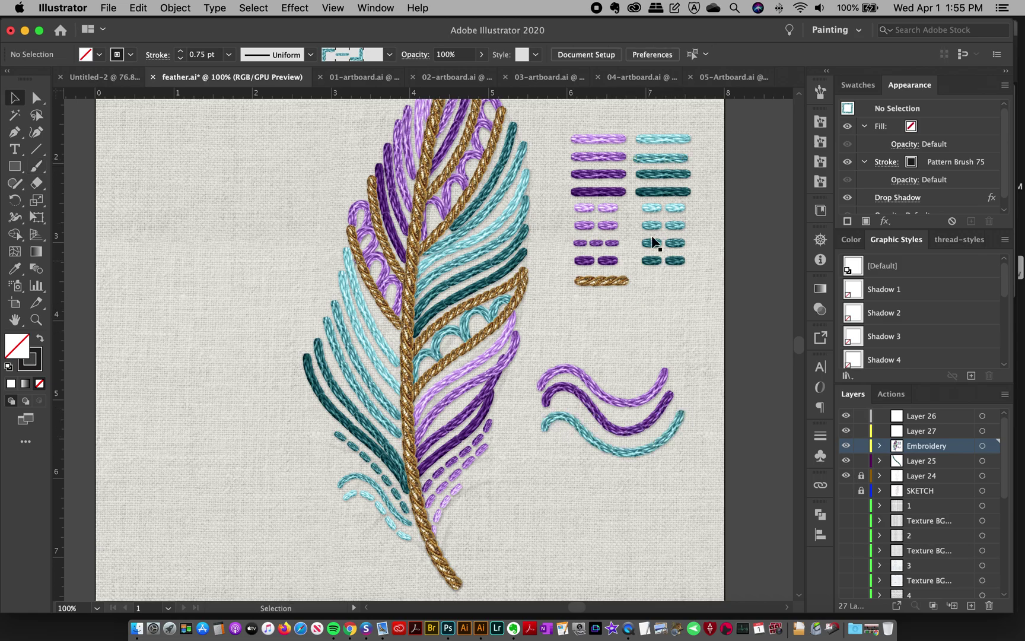
pyautogui.click(659, 175)
pyautogui.press('b')
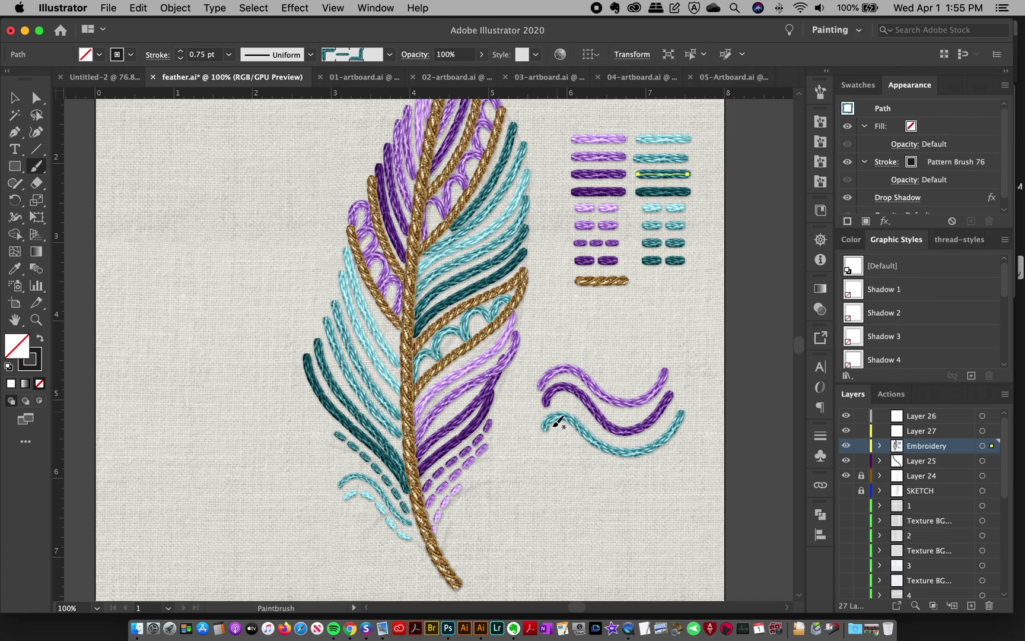
pyautogui.moveTo(547, 445)
pyautogui.mouseDown()
pyautogui.moveTo(611, 472)
pyautogui.moveTo(685, 447)
pyautogui.moveTo(692, 435)
pyautogui.mouseUp()
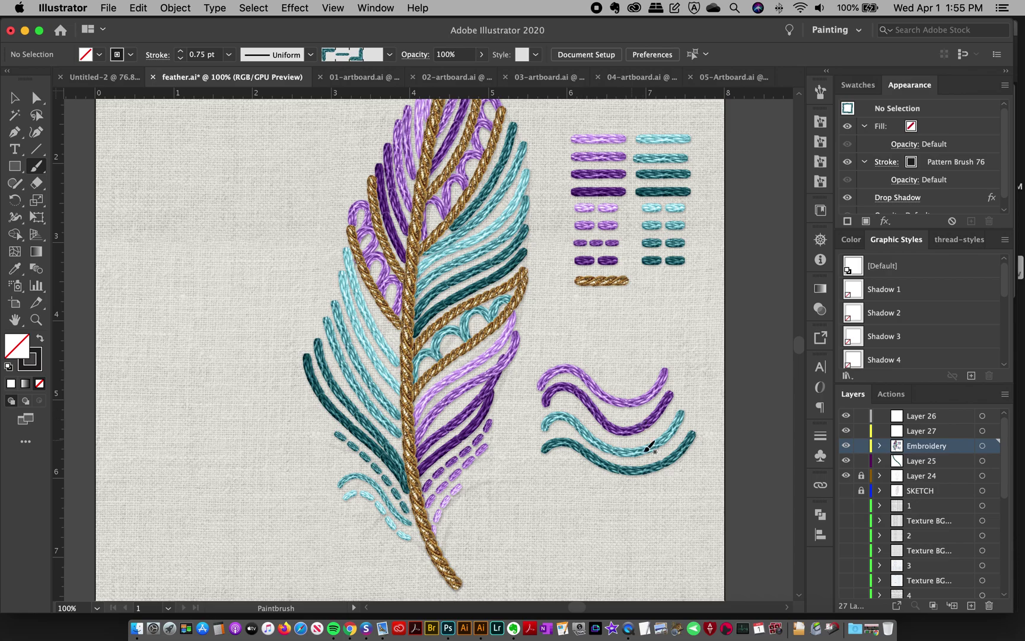
pyautogui.click(15, 97)
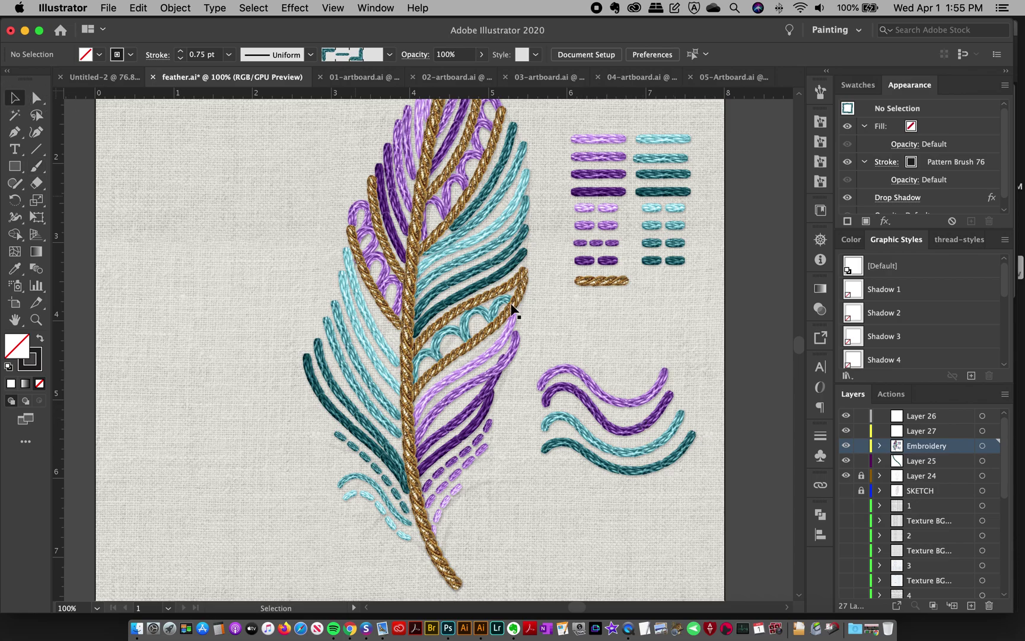
# Delete the four purple and teal test waves.
pyautogui.moveTo(588, 343); pyautogui.dragTo(637, 515)
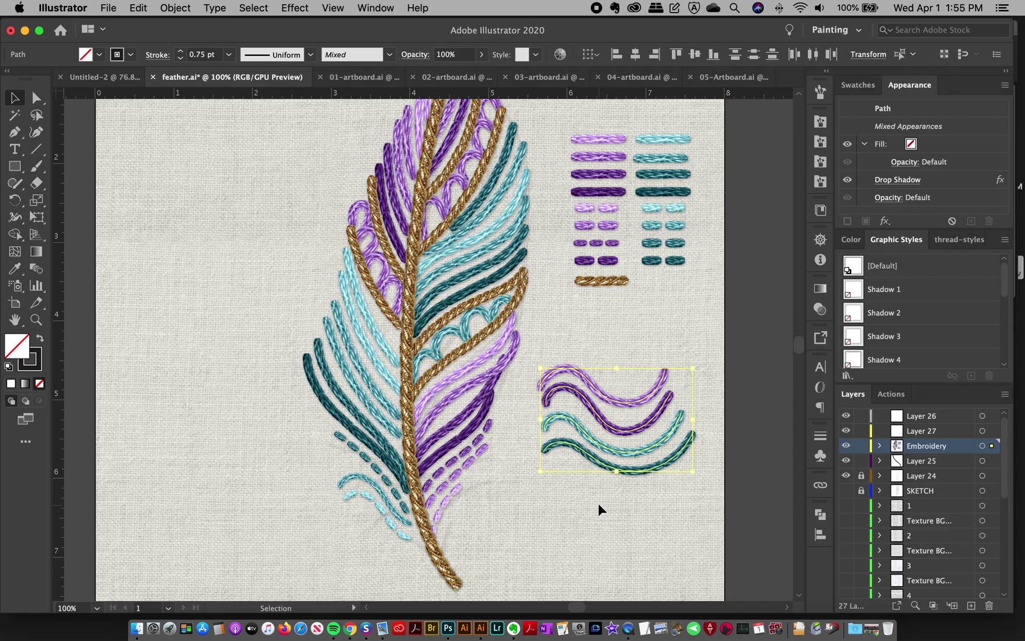
pyautogui.press('Delete')
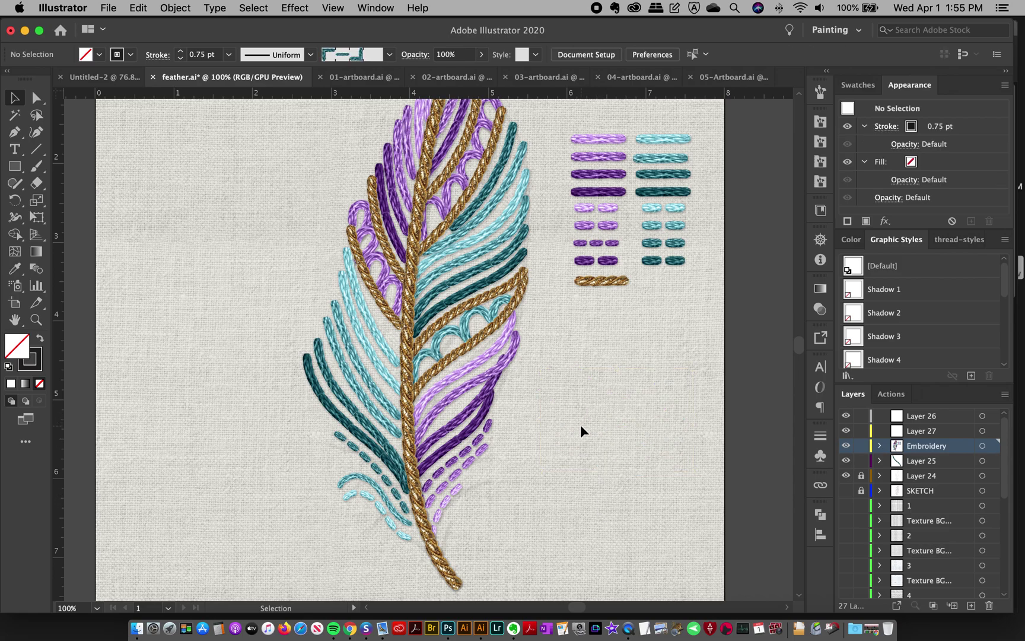
pyautogui.click(449, 315)
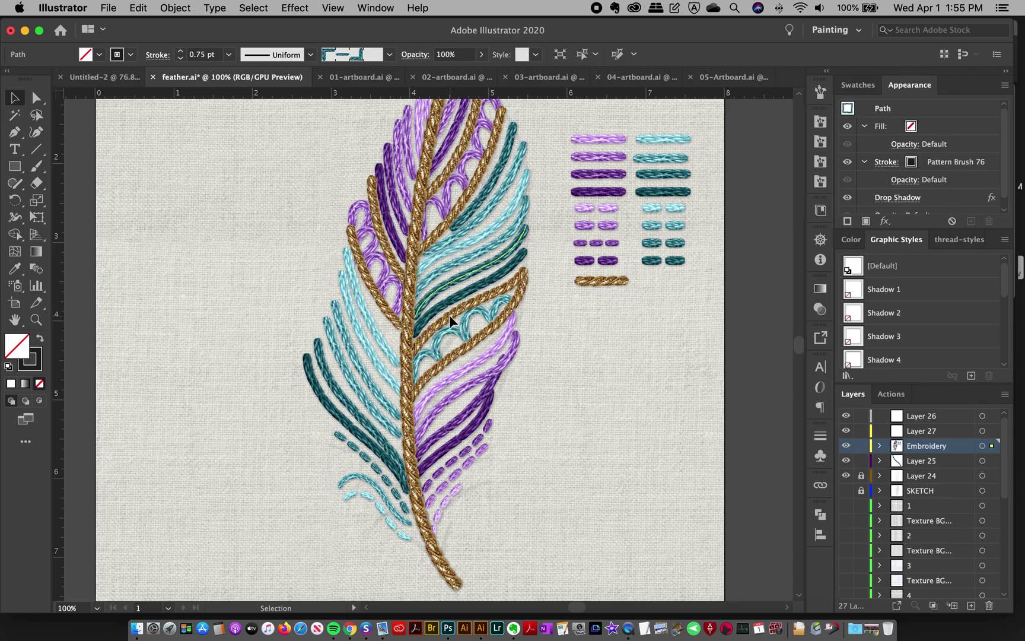
pyautogui.click(526, 336)
pyautogui.click(36, 167)
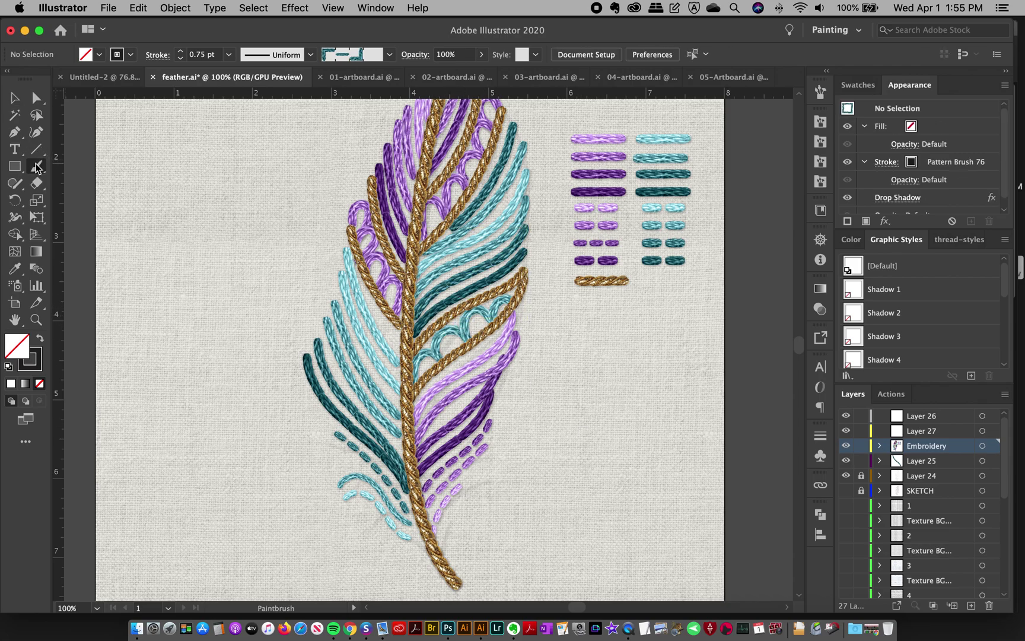
pyautogui.press('v')
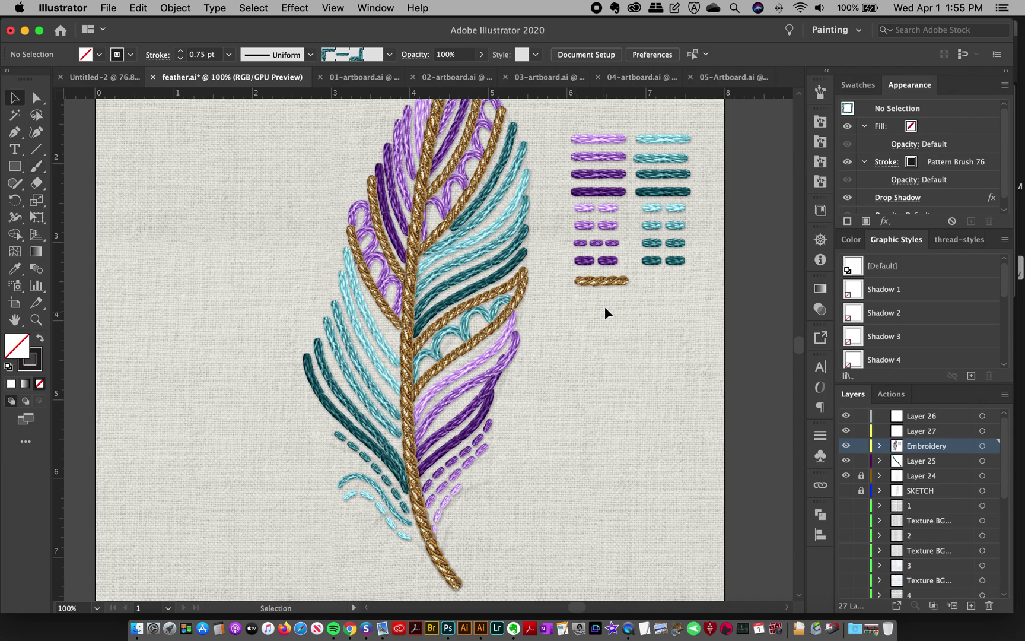
# Paint two curved gold rope strokes right of the feather with the gold rope brush.
pyautogui.click(600, 281)
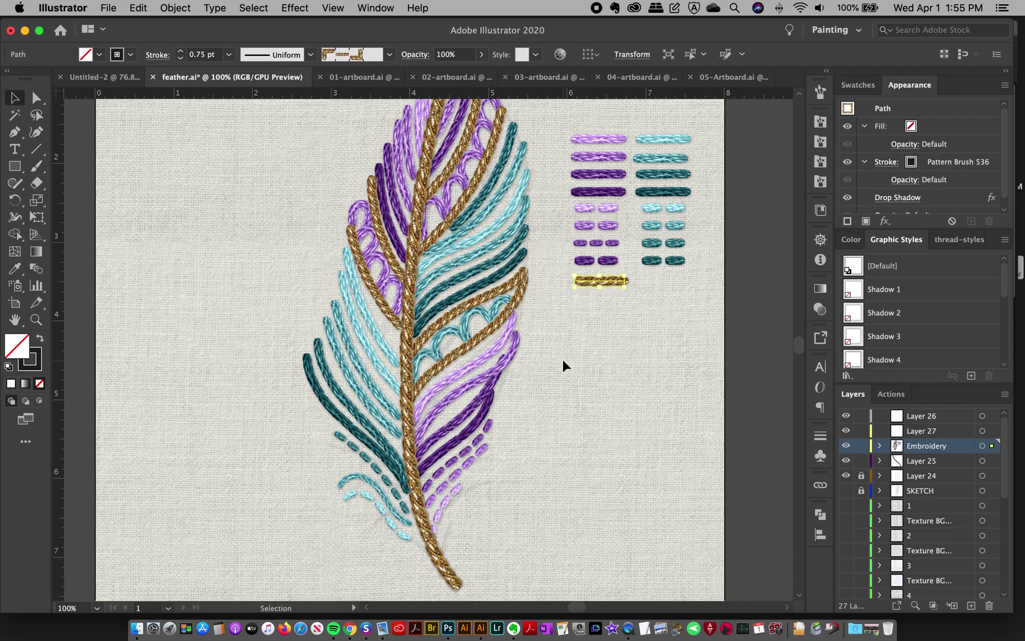
pyautogui.press('b')
pyautogui.moveTo(529, 424)
pyautogui.mouseDown()
pyautogui.moveTo(615, 378)
pyautogui.moveTo(698, 373)
pyautogui.mouseUp()
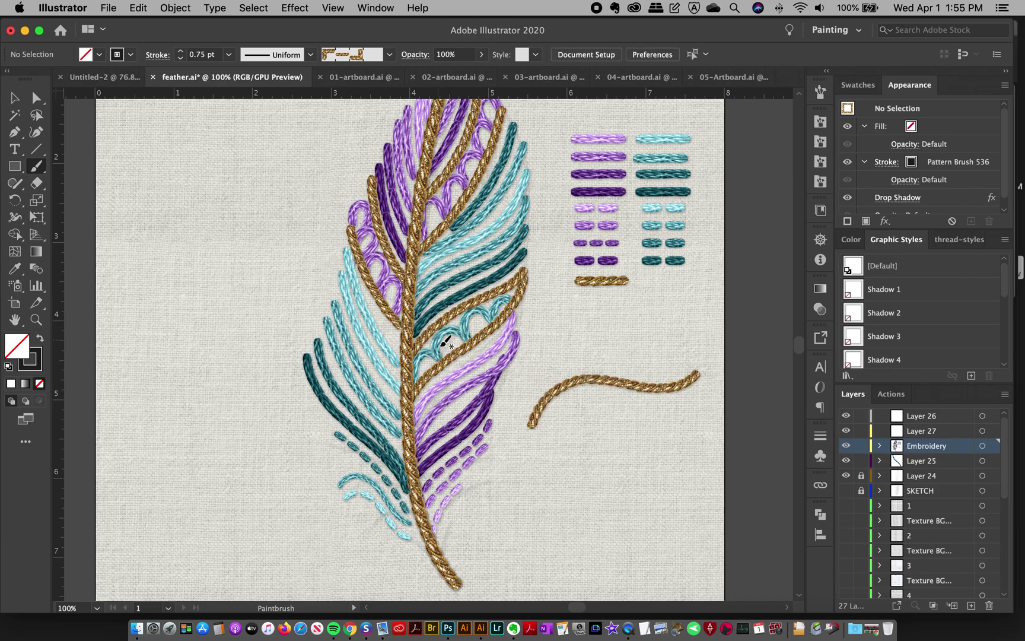
pyautogui.moveTo(537, 461)
pyautogui.mouseDown()
pyautogui.moveTo(575, 429)
pyautogui.moveTo(656, 414)
pyautogui.moveTo(702, 376)
pyautogui.mouseUp()
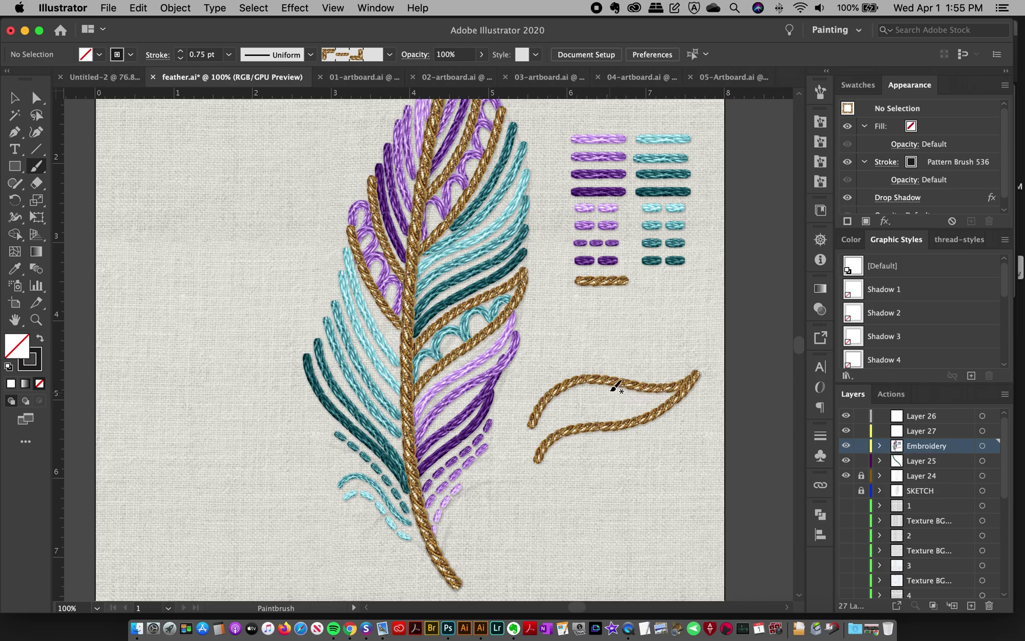
# Using the teal stitch brush in Draw Behind mode, paint teal loops inside the gold rope leaf.
pyautogui.press('v')
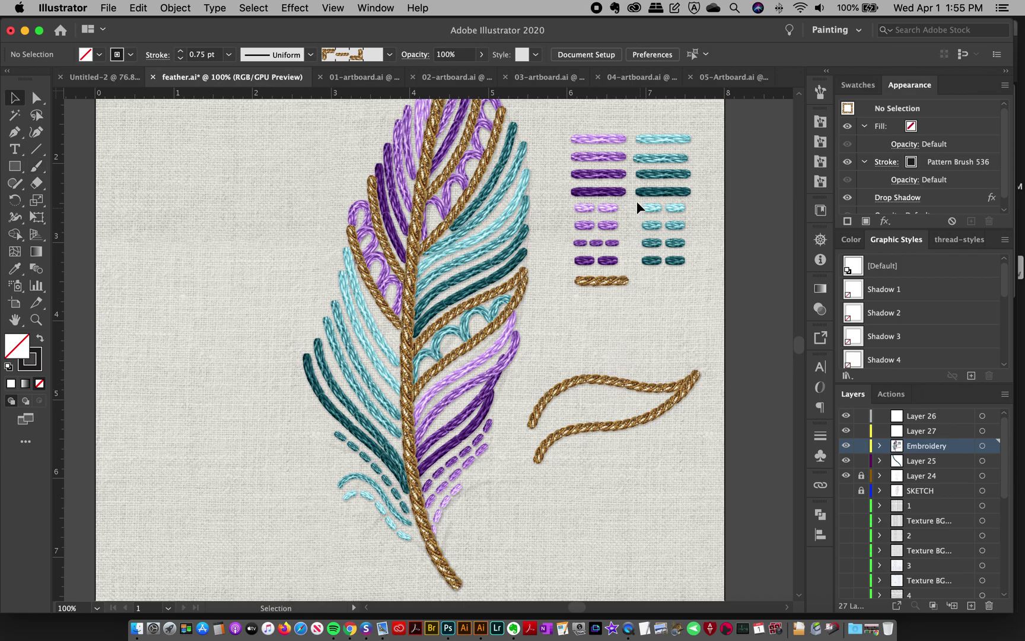
pyautogui.click(653, 161)
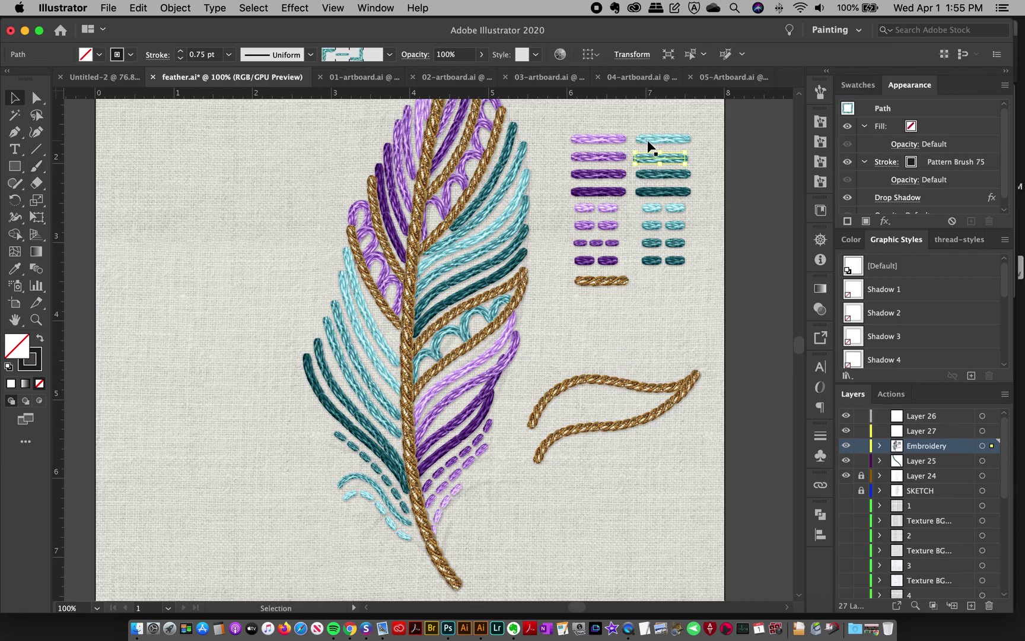
pyautogui.press('b')
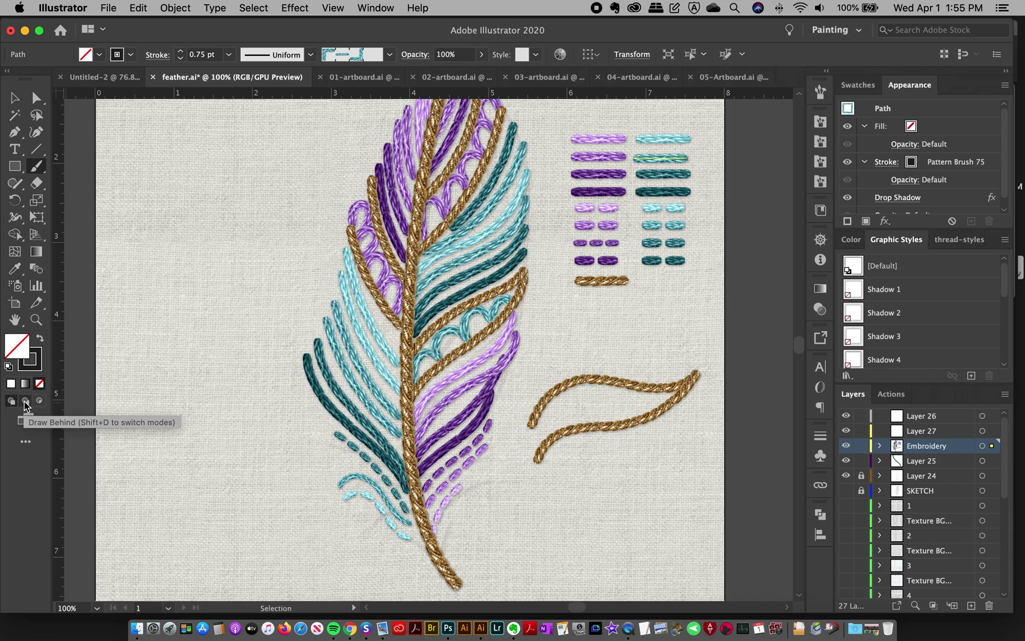
pyautogui.click(25, 402)
pyautogui.moveTo(540, 453)
pyautogui.mouseDown()
pyautogui.moveTo(537, 411)
pyautogui.moveTo(560, 423)
pyautogui.moveTo(564, 393)
pyautogui.moveTo(587, 395)
pyautogui.moveTo(591, 425)
pyautogui.moveTo(607, 390)
pyautogui.moveTo(618, 422)
pyautogui.moveTo(628, 391)
pyautogui.moveTo(641, 391)
pyautogui.moveTo(651, 415)
pyautogui.mouseUp()
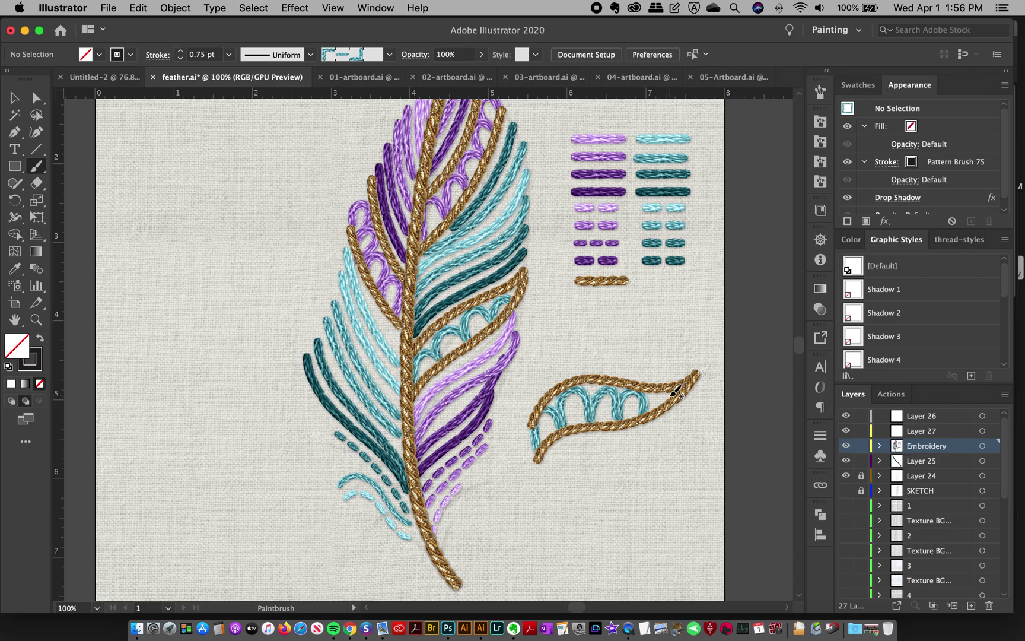
pyautogui.moveTo(672, 394)
pyautogui.mouseDown()
pyautogui.moveTo(647, 400)
pyautogui.moveTo(657, 412)
pyautogui.moveTo(659, 389)
pyautogui.moveTo(664, 413)
pyautogui.mouseUp()
pyautogui.click(9, 99)
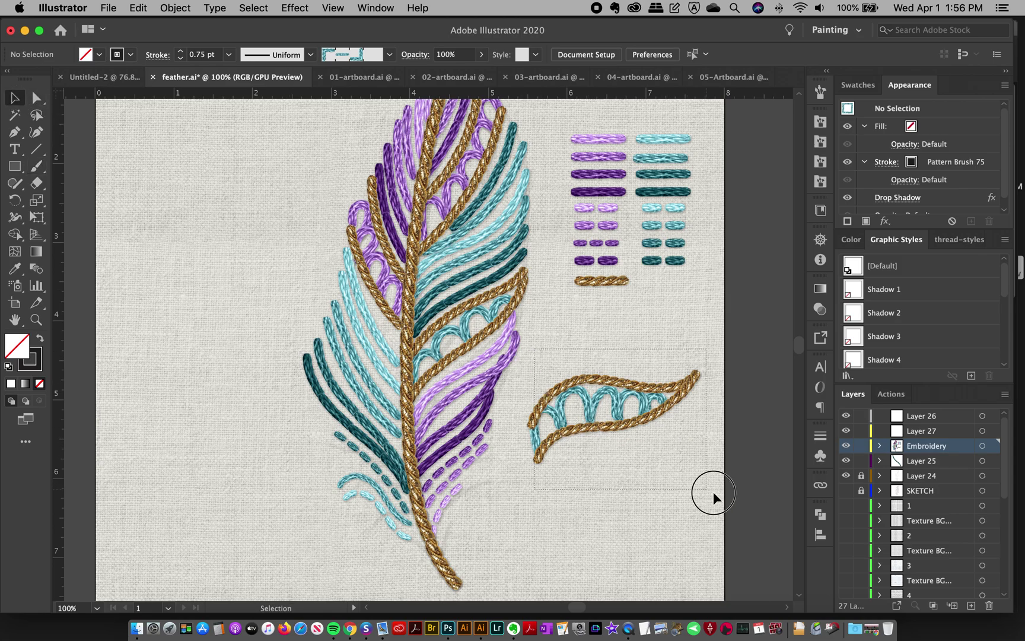
# Delete the small practice leaf.
pyautogui.moveTo(712, 491); pyautogui.dragTo(713, 491)
pyautogui.moveTo(590, 411); pyautogui.dragTo(610, 362)
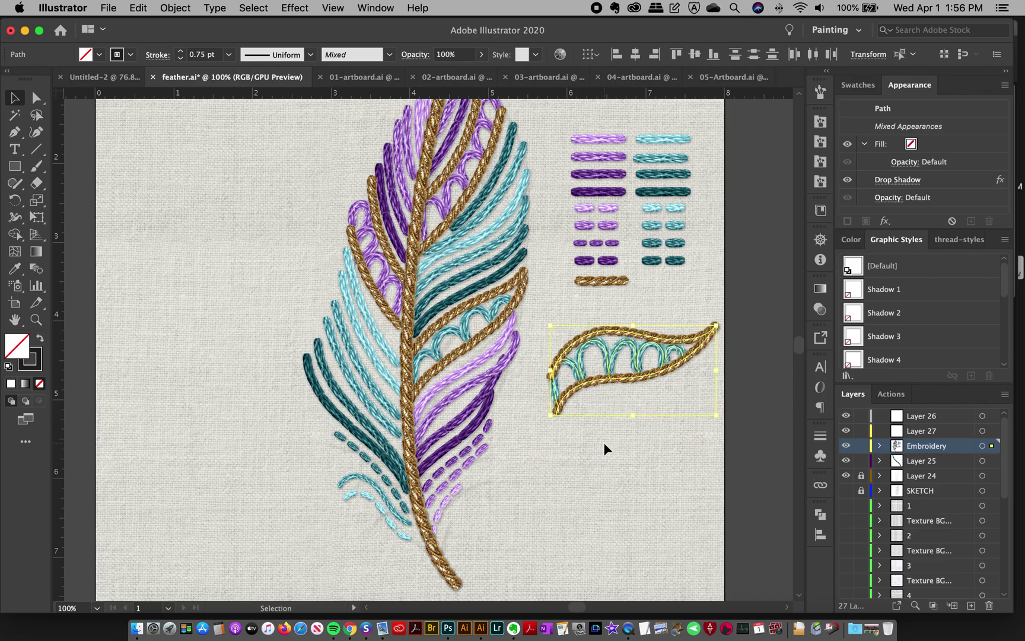
pyautogui.press('Delete')
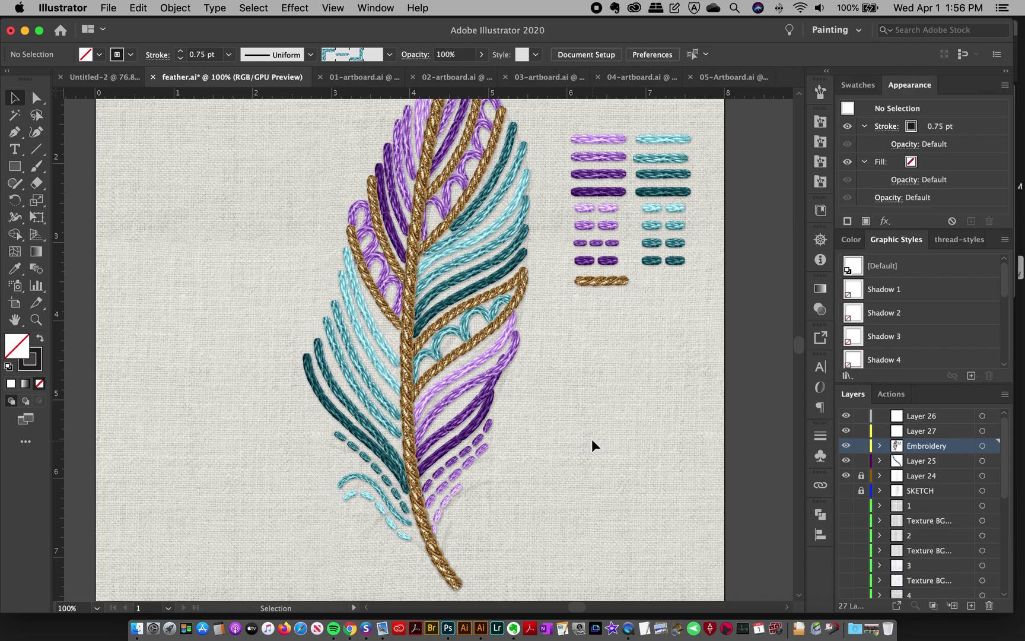
# Zoom out and move the thread swatches off the artboard to the right.
pyautogui.click(36, 319)
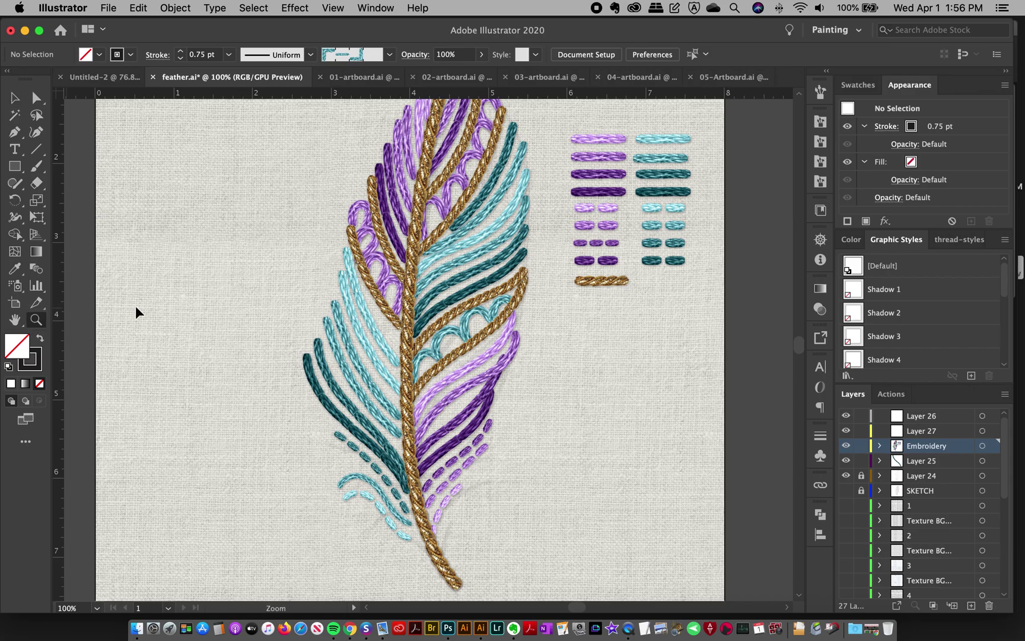
pyautogui.keyDown('alt'); pyautogui.click(427, 375); pyautogui.keyUp('alt')
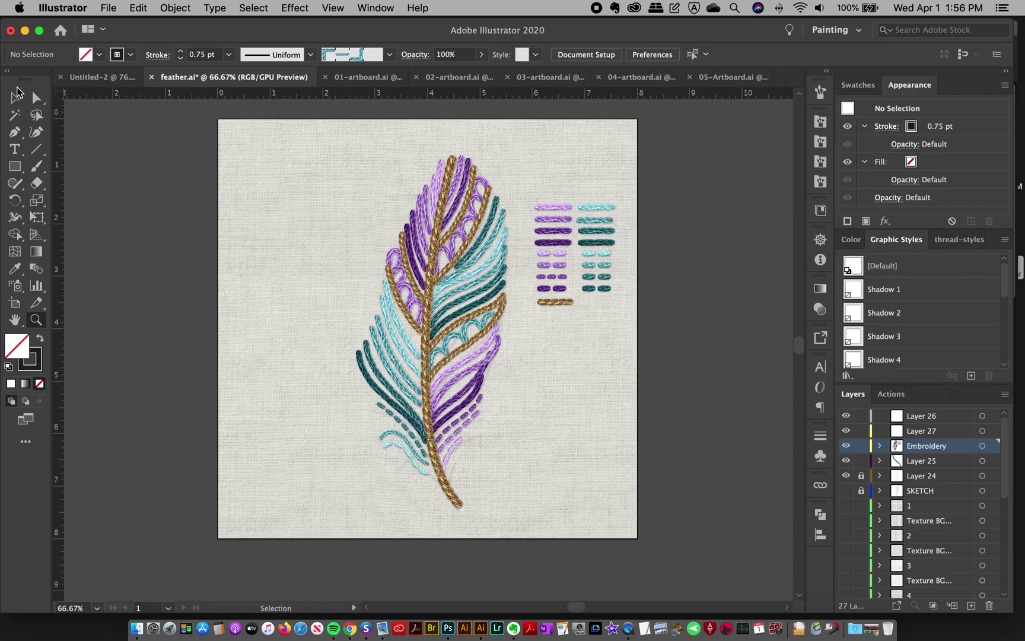
pyautogui.click(15, 97)
pyautogui.moveTo(548, 228); pyautogui.dragTo(679, 168)
pyautogui.click(694, 334)
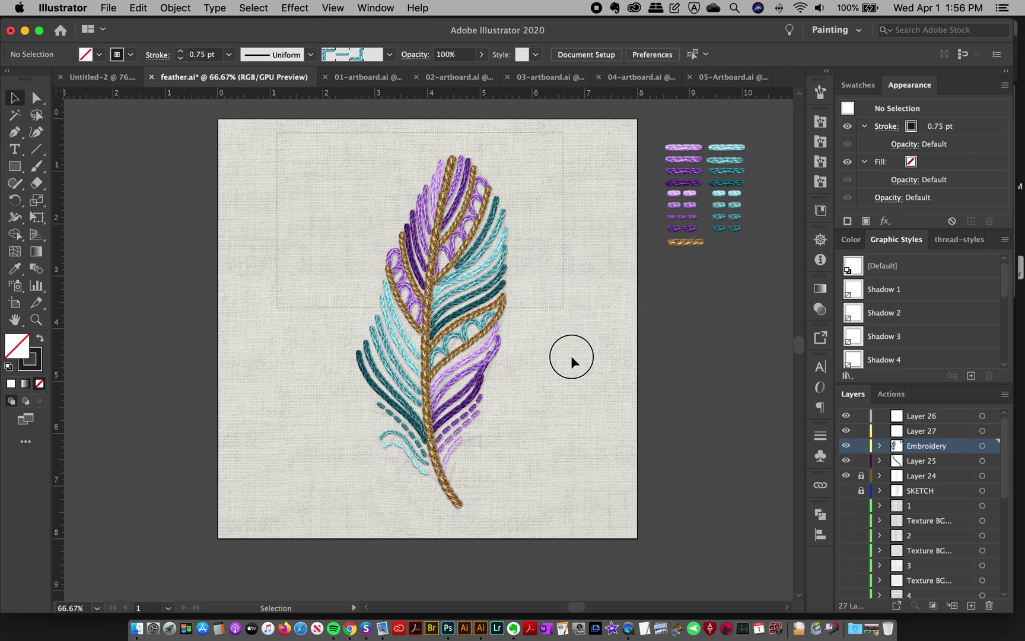
# Shift the embroidered feather left to expose the pencil sketch.
pyautogui.click(447, 392)
pyautogui.moveTo(433, 376); pyautogui.dragTo(315, 366)
pyautogui.click(515, 380)
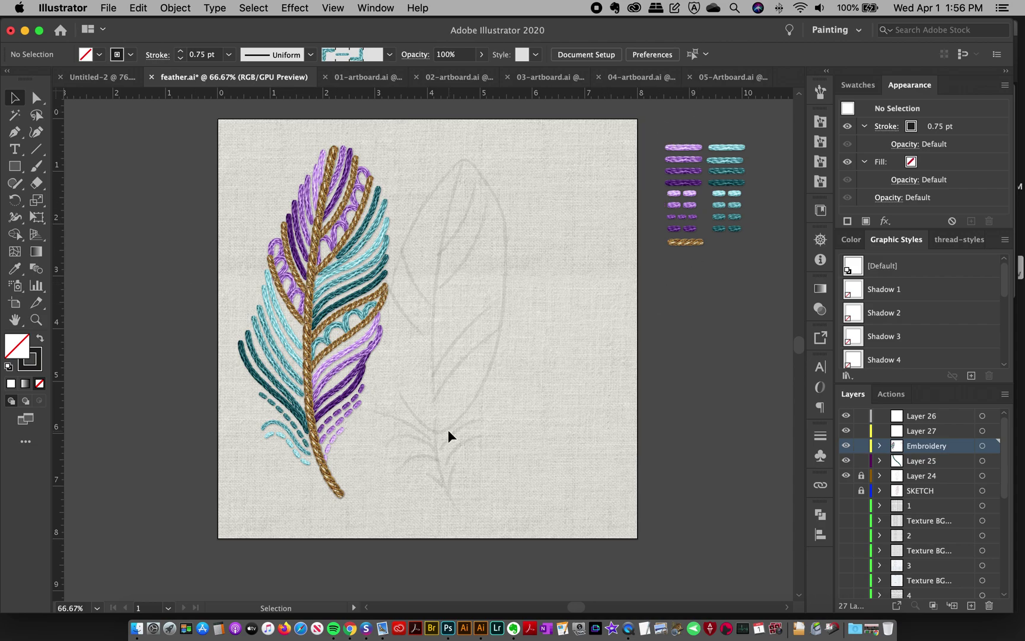
# Park the feather off the artboard at left and paste a copy back over the sketch.
pyautogui.click(193, 149)
pyautogui.press('super+z')
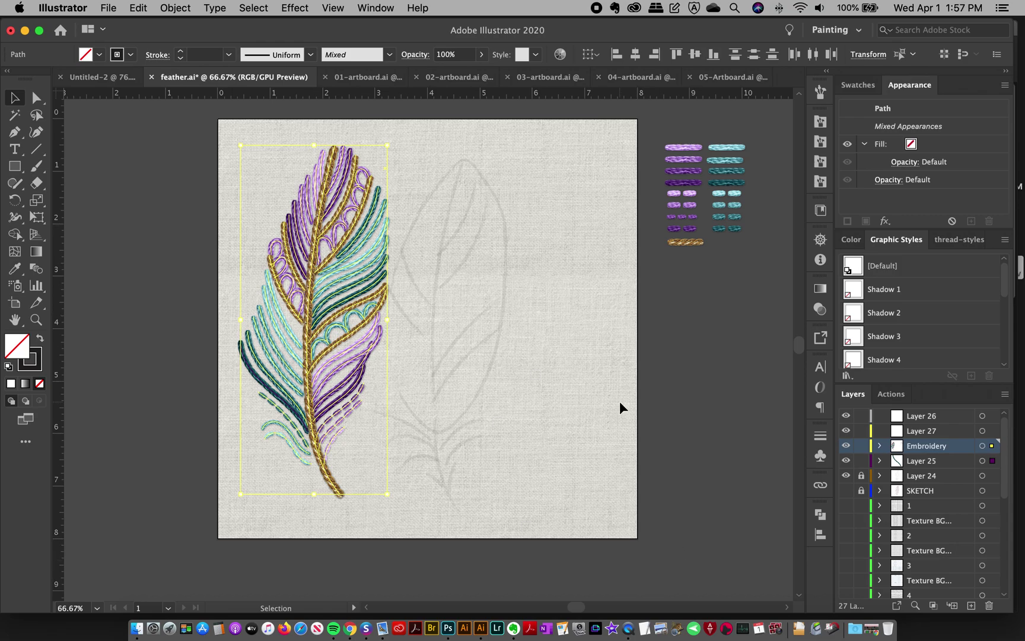
pyautogui.click(456, 350)
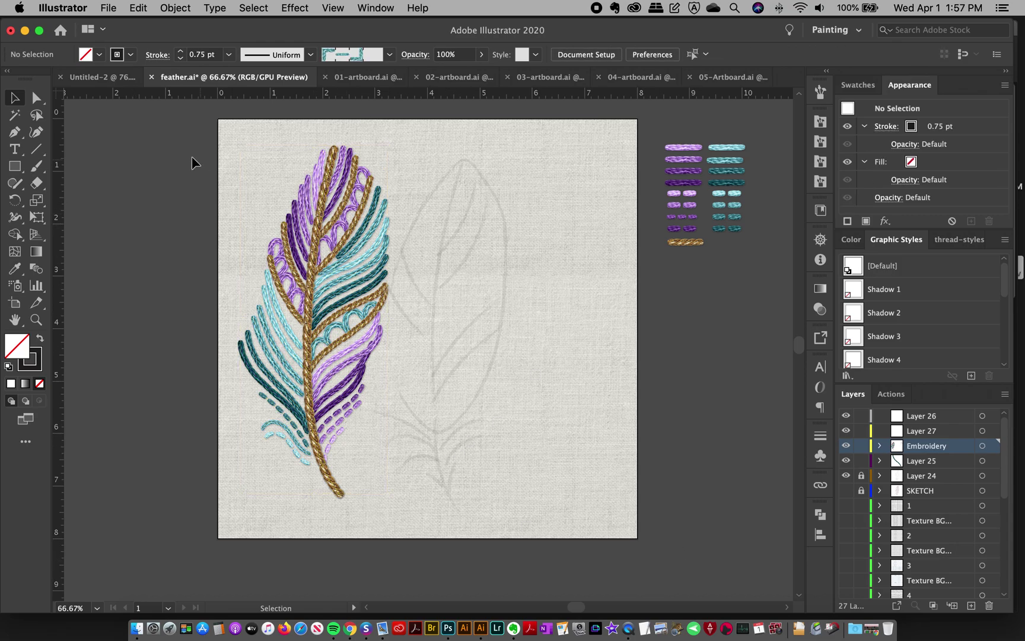
pyautogui.moveTo(140, 139); pyautogui.dragTo(528, 566)
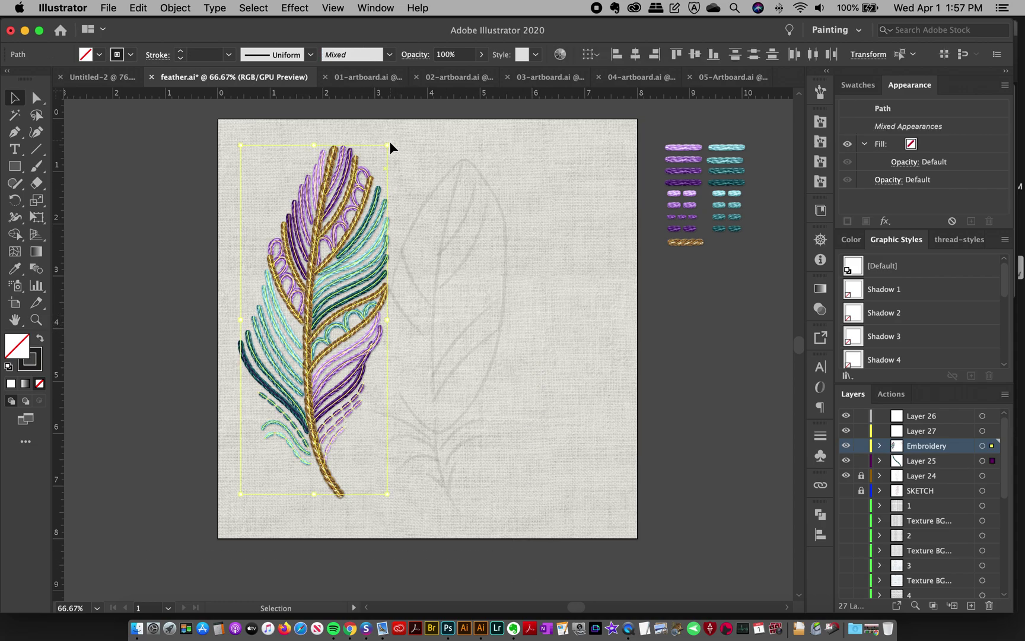
pyautogui.moveTo(286, 293); pyautogui.dragTo(83, 301)
pyautogui.press('a')
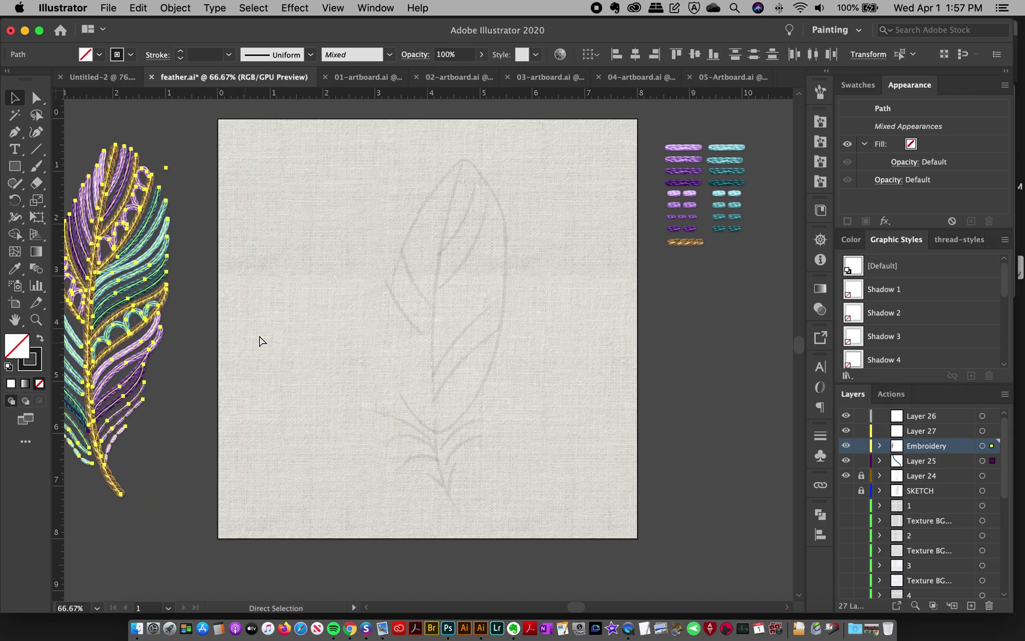
pyautogui.press('super+f')
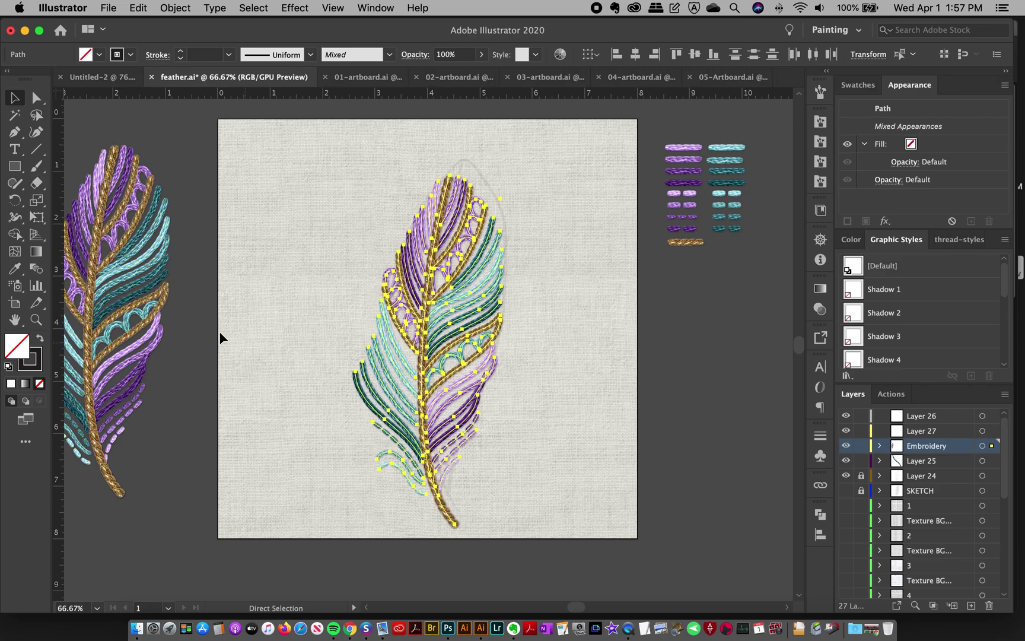
# Rotate the feather copy 90° so it lies horizontal across the sketch.
pyautogui.press('v')
pyautogui.click(299, 146)
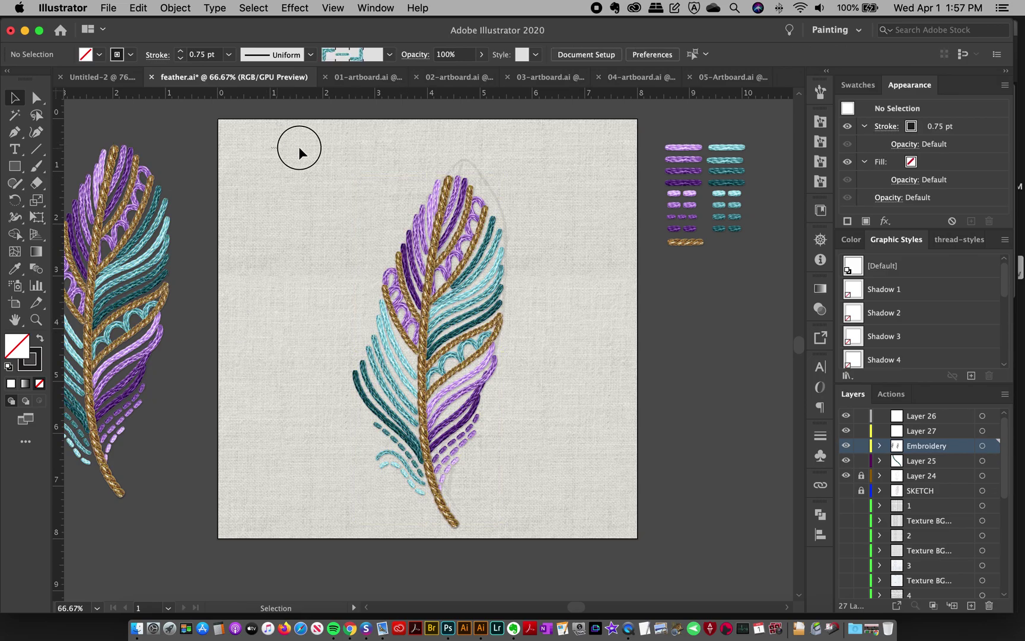
pyautogui.press('super+a')
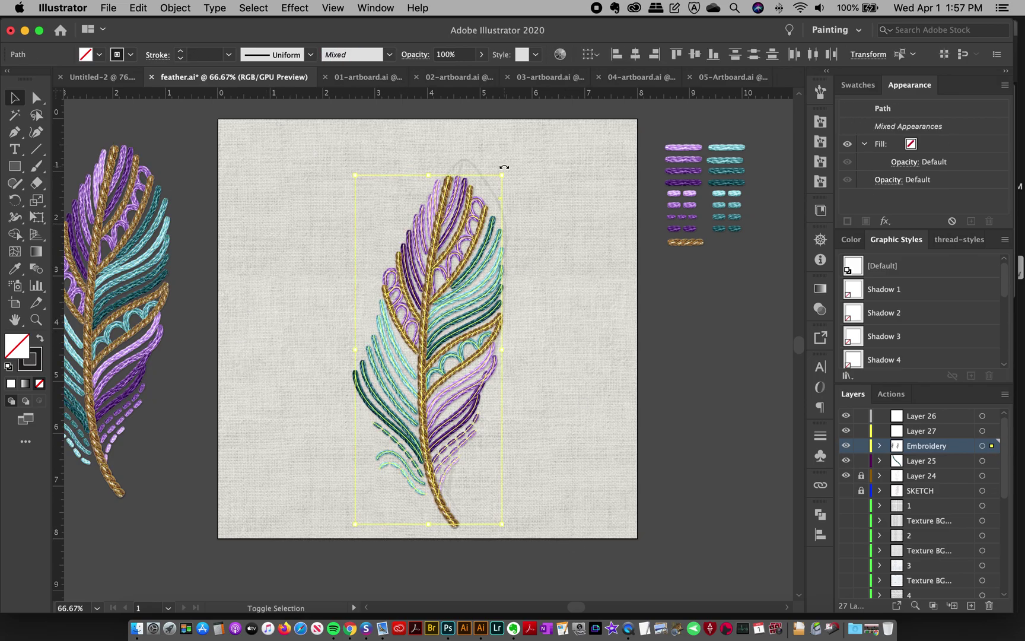
pyautogui.moveTo(515, 174); pyautogui.dragTo(567, 361)
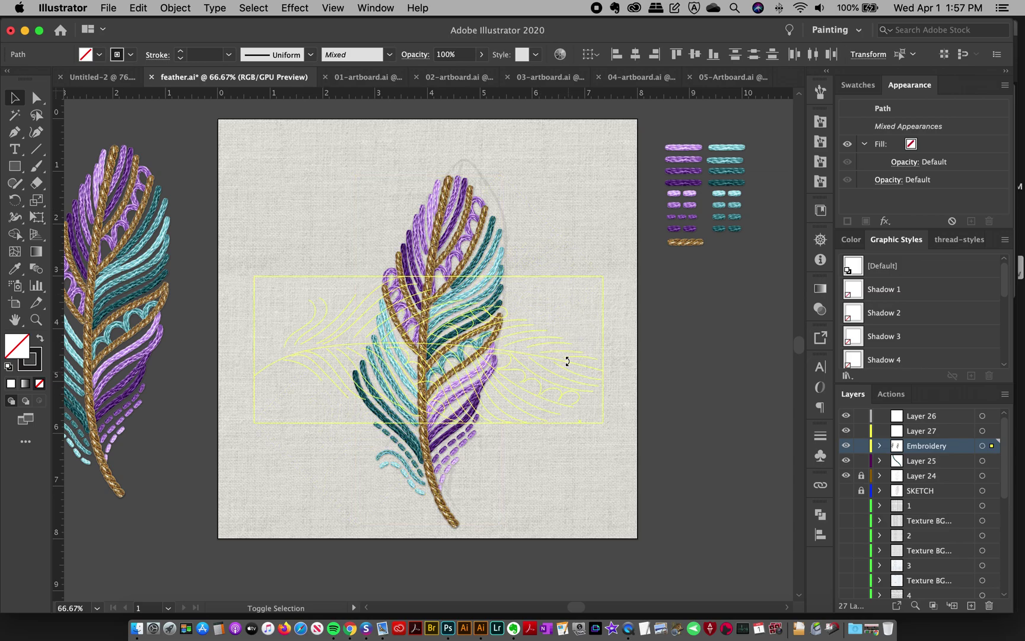
pyautogui.moveTo(382, 263); pyautogui.dragTo(371, 253)
pyautogui.click(374, 242)
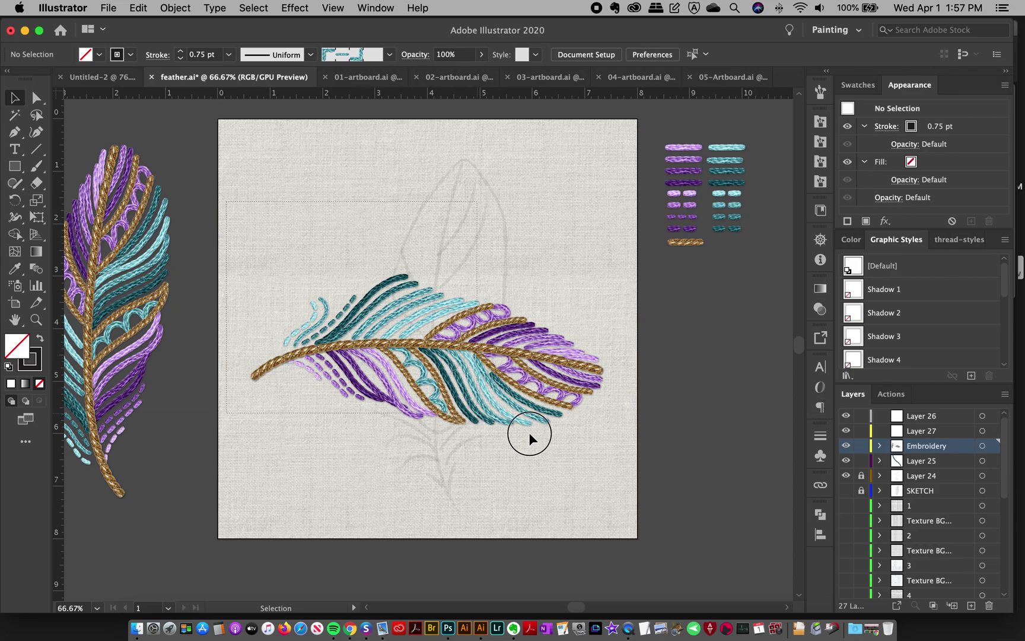
# Select the horizontal feather and show the list of stitch brushes.
pyautogui.press('super+a')
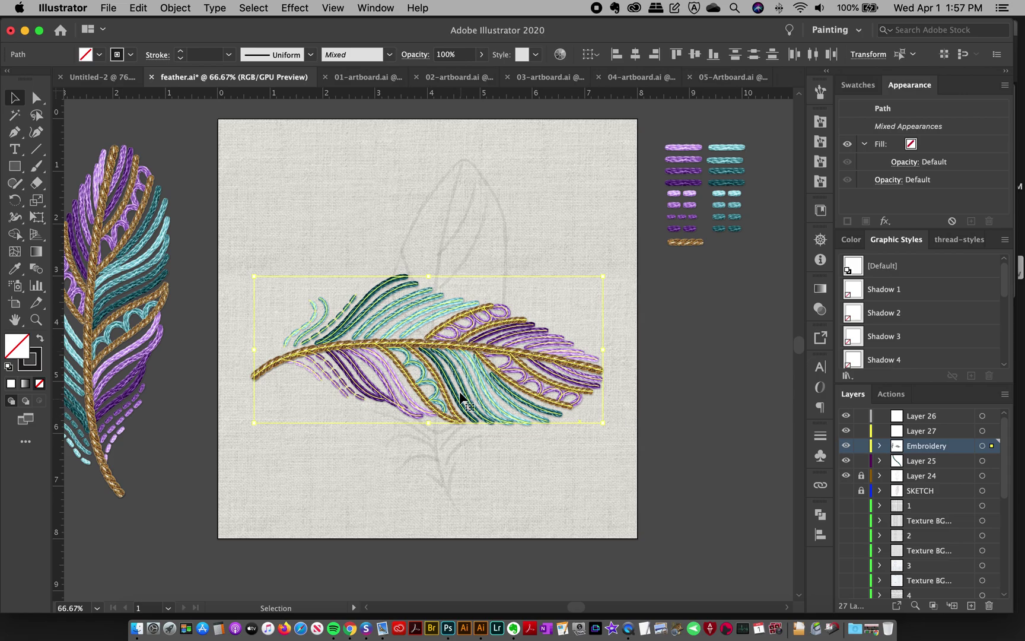
pyautogui.click(258, 223)
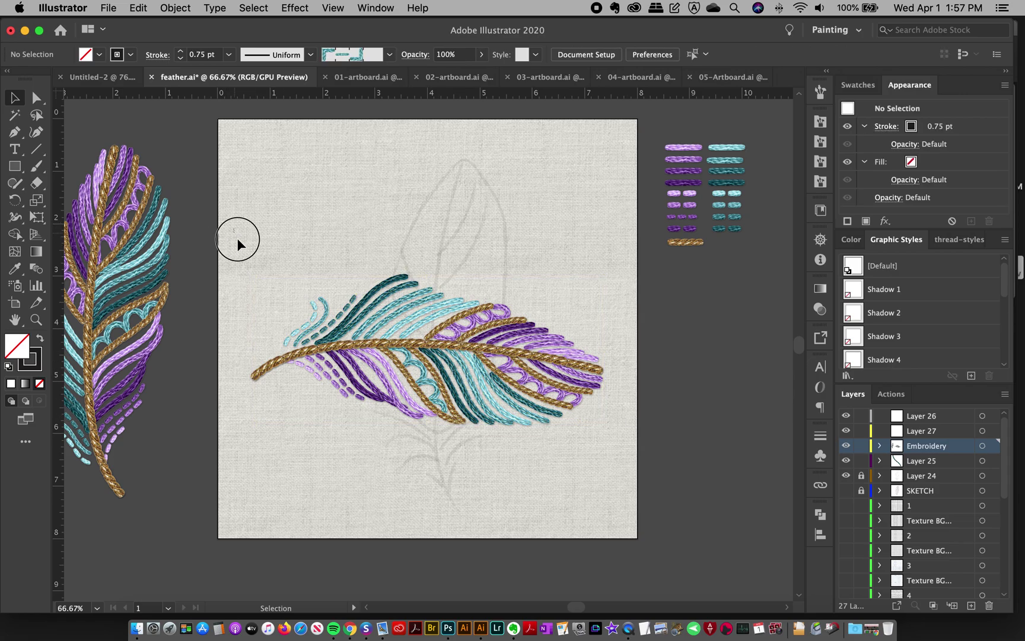
pyautogui.click(270, 365)
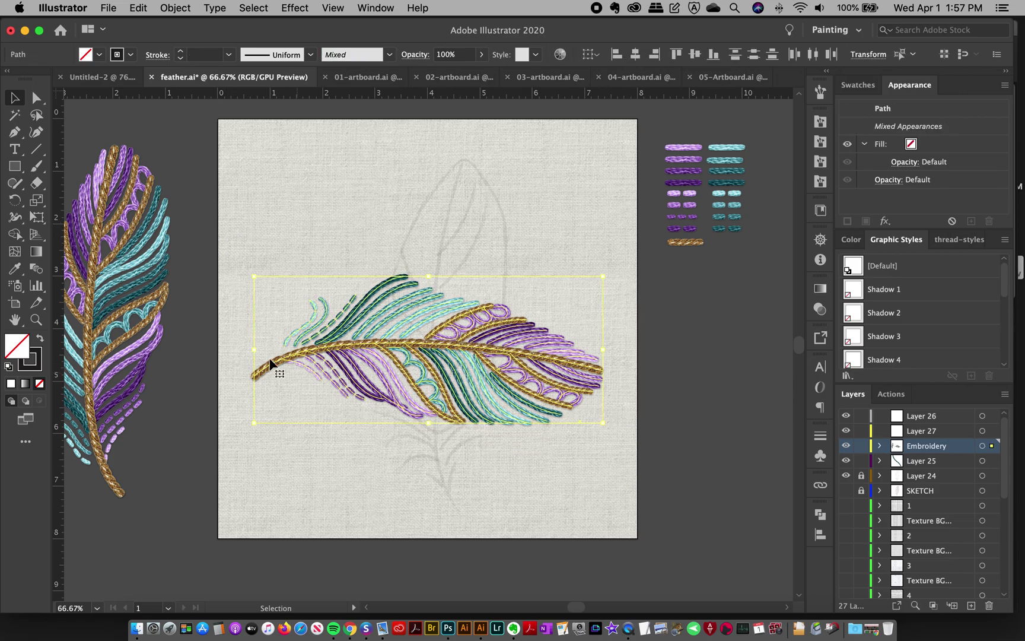
pyautogui.click(278, 275)
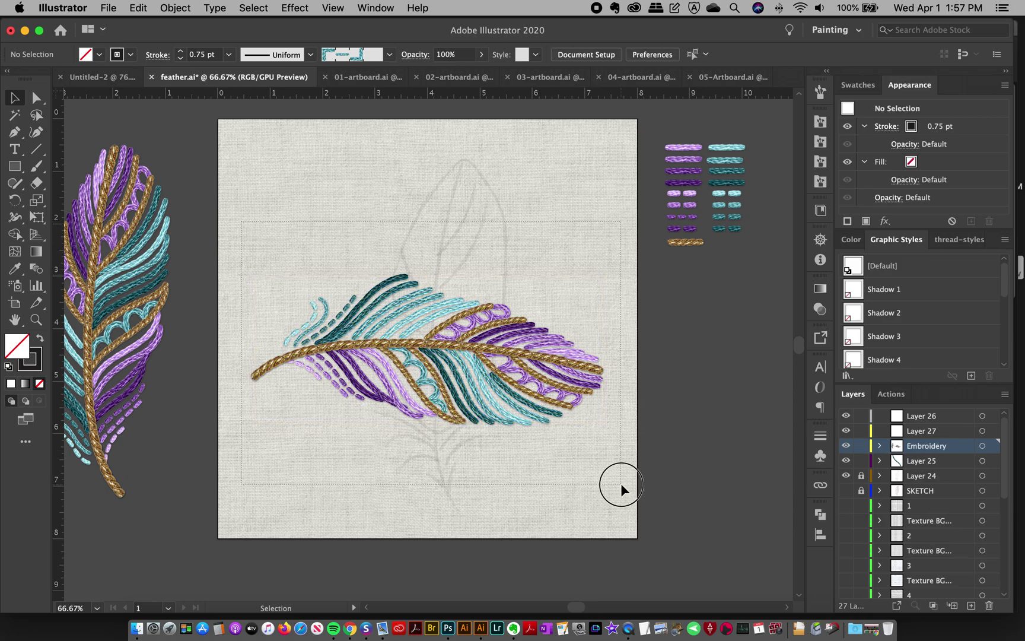
pyautogui.press('super+a')
pyautogui.click(820, 90)
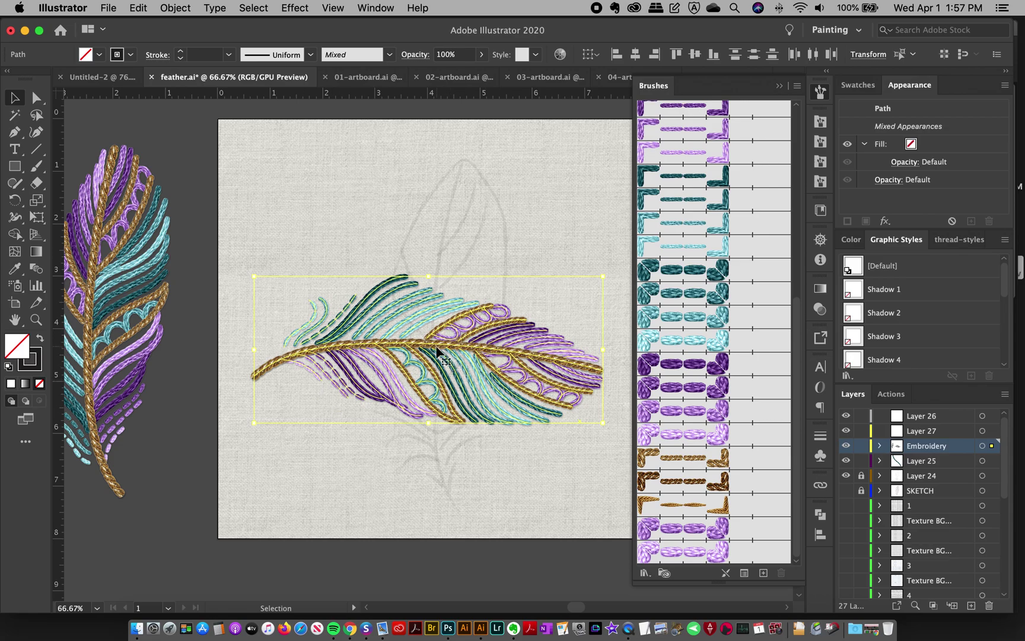
# Save the horizontal feather as Art Brush 2 with Stretch to Fit Stroke Length.
pyautogui.moveTo(445, 348); pyautogui.dragTo(707, 349)
pyautogui.click(457, 374)
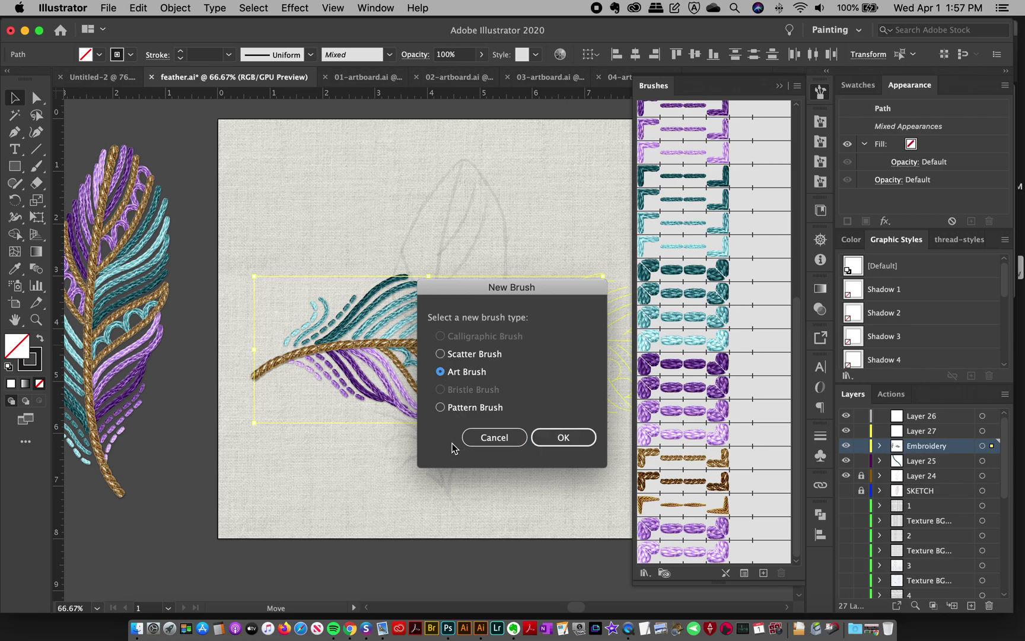
pyautogui.click(559, 438)
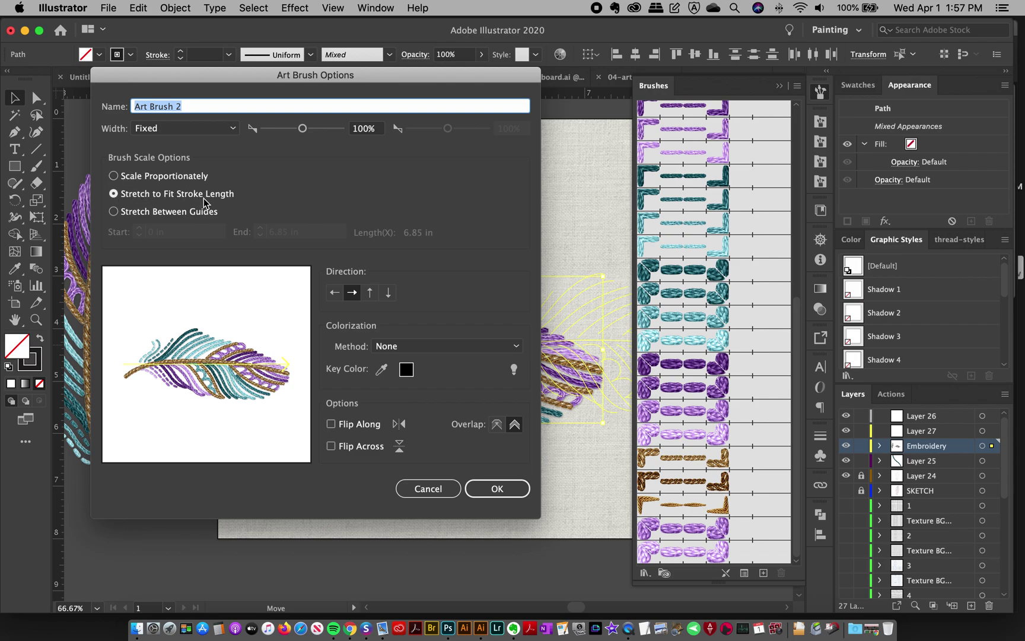
pyautogui.click(487, 487)
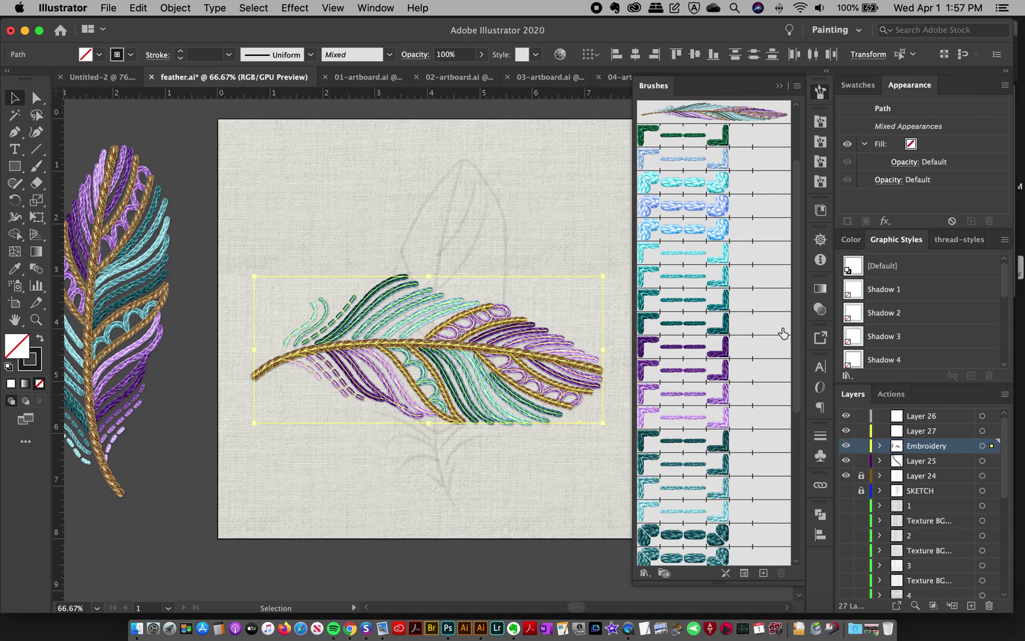
pyautogui.scroll(5, 794, 318)
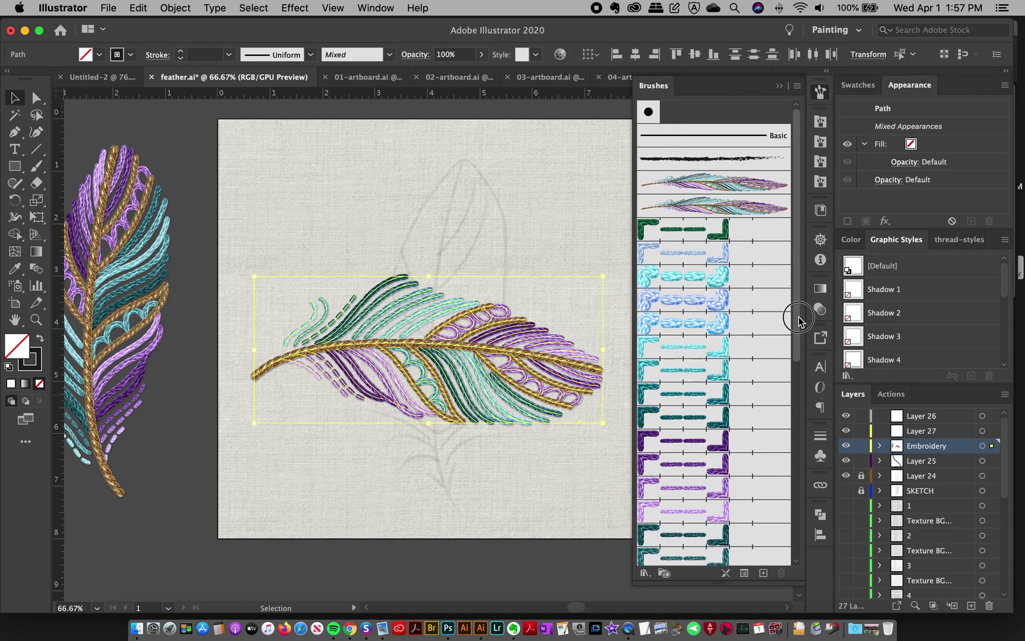
pyautogui.click(820, 92)
pyautogui.click(298, 207)
# Delete the horizontal feather and move the thread swatches further right.
pyautogui.moveTo(242, 226); pyautogui.dragTo(639, 514)
pyautogui.press('Delete')
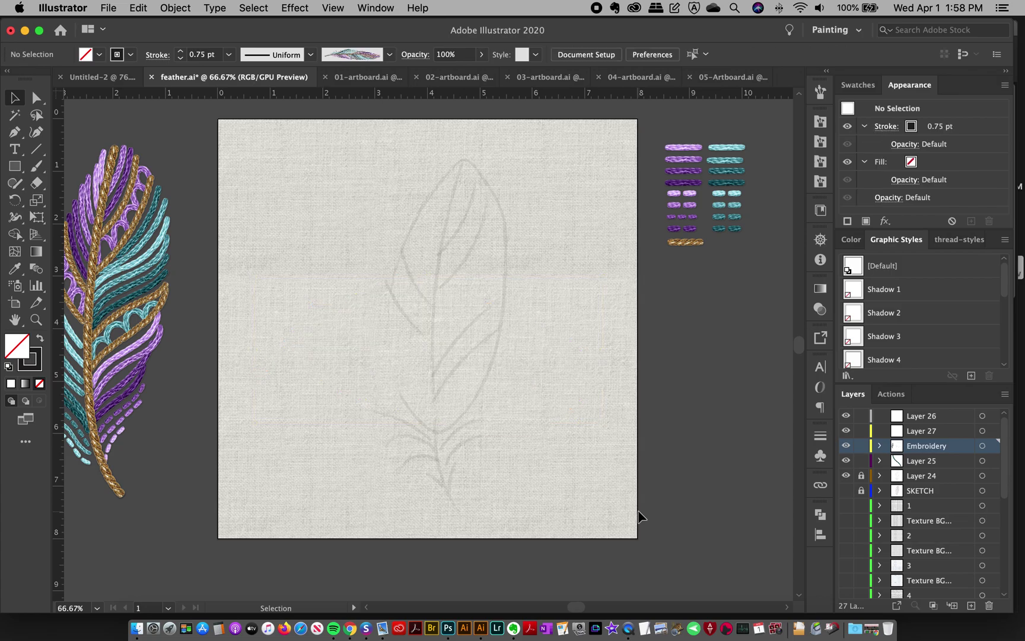
pyautogui.hscroll(2, 652, 123)
pyautogui.moveTo(623, 133); pyautogui.dragTo(733, 252)
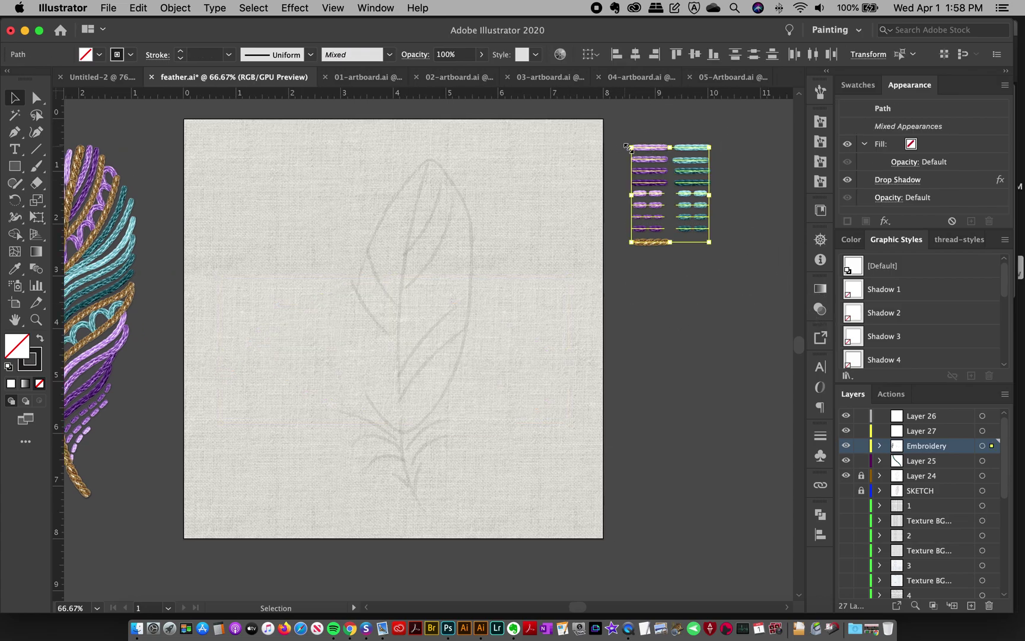
pyautogui.moveTo(647, 153); pyautogui.dragTo(745, 153)
pyautogui.click(666, 337)
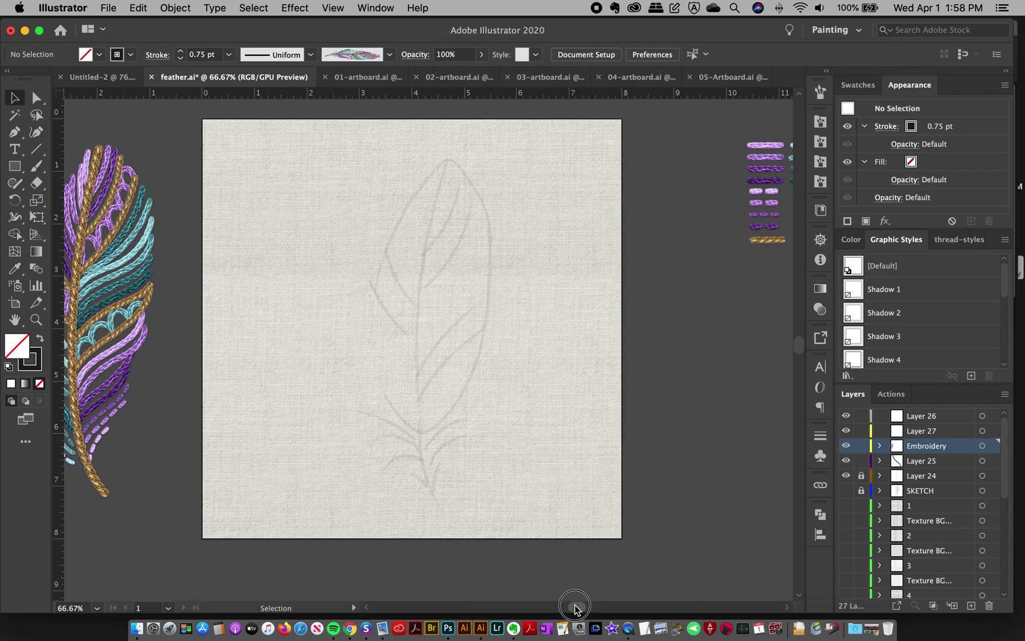
# Move the embroidered feather paths left onto the pasteboard.
pyautogui.hscroll(-10, 428, 313)
pyautogui.click(198, 153)
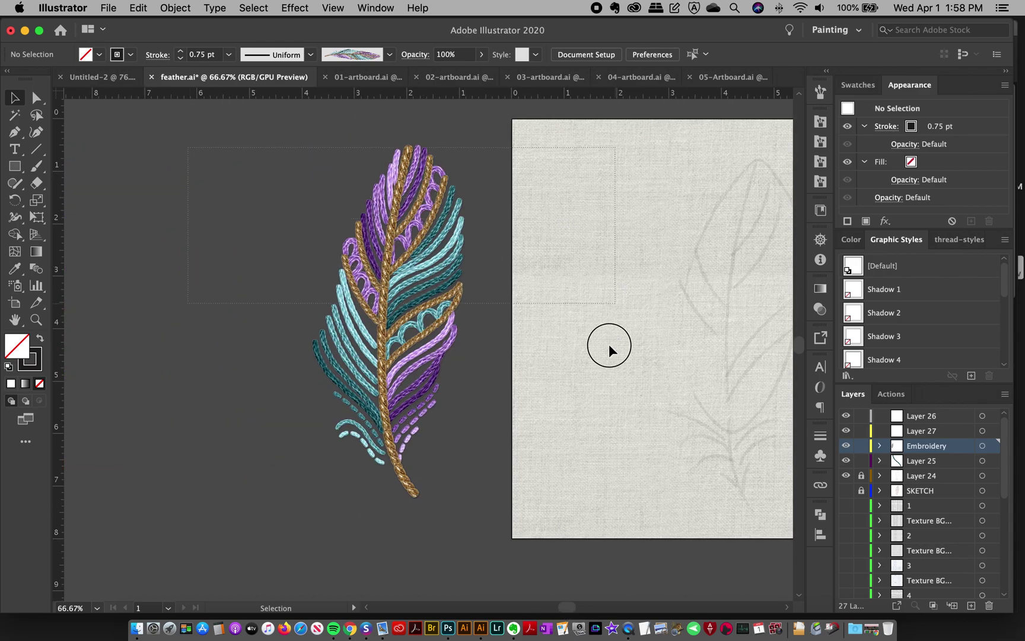
pyautogui.press('super+a')
pyautogui.moveTo(391, 306); pyautogui.dragTo(193, 284)
pyautogui.click(403, 323)
pyautogui.moveTo(568, 606); pyautogui.dragTo(574, 606)
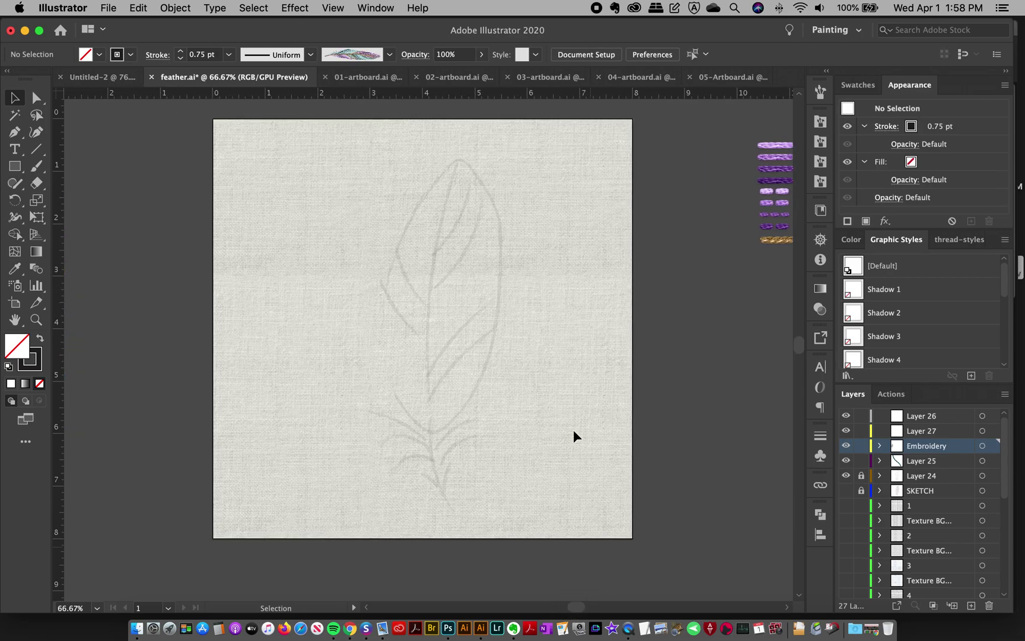
# Hide the sketch on Layer 24 and make Layer 26 the target layer.
pyautogui.click(857, 477)
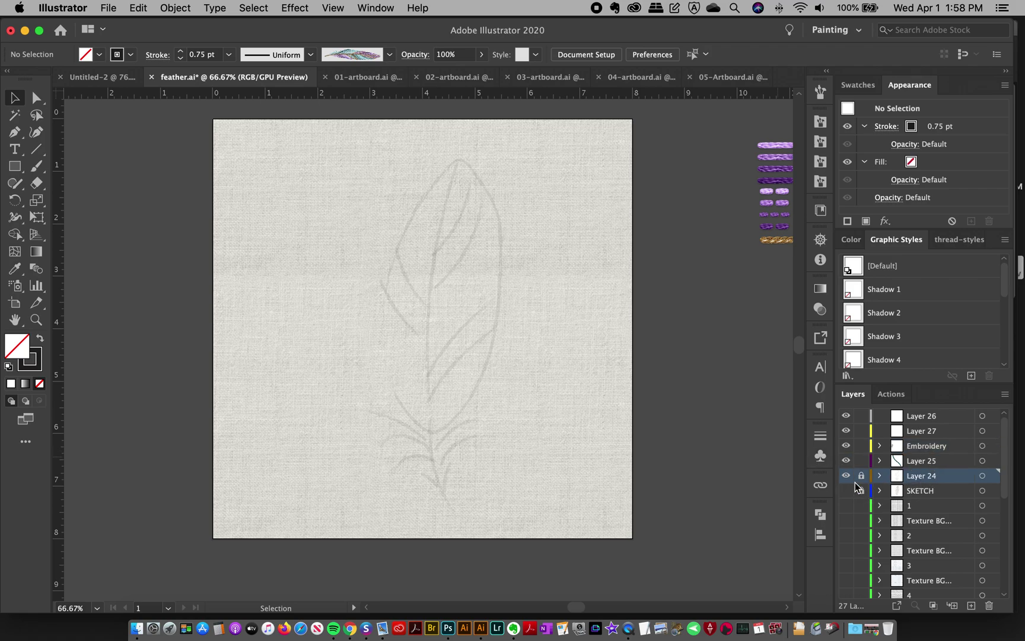
pyautogui.click(845, 475)
pyautogui.click(912, 415)
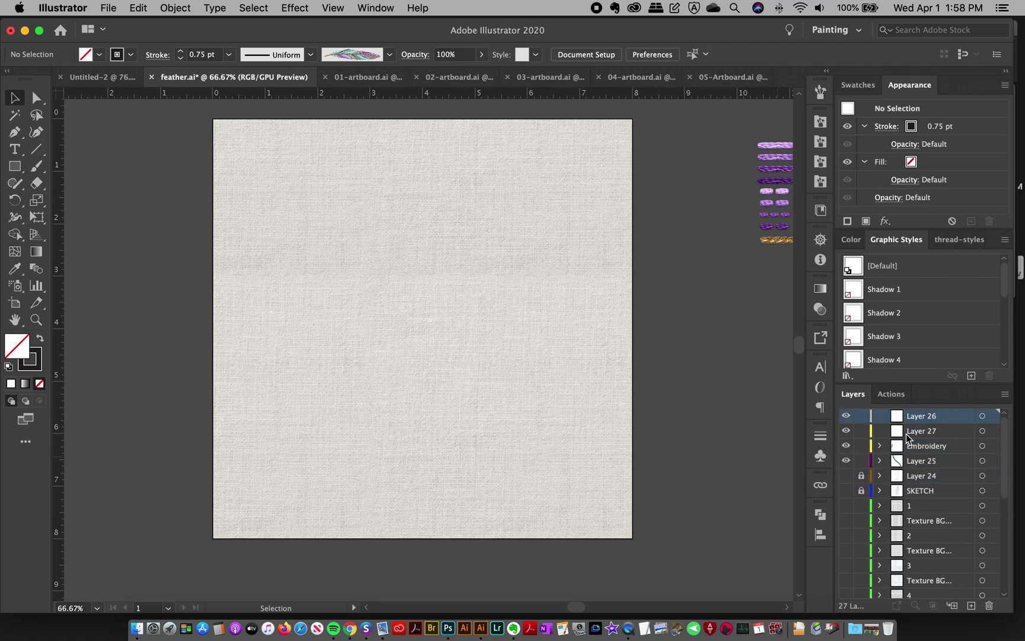
# Switch to the Paintbrush loaded with the embroidered feather art brush (Art Brush 2).
pyautogui.click(36, 167)
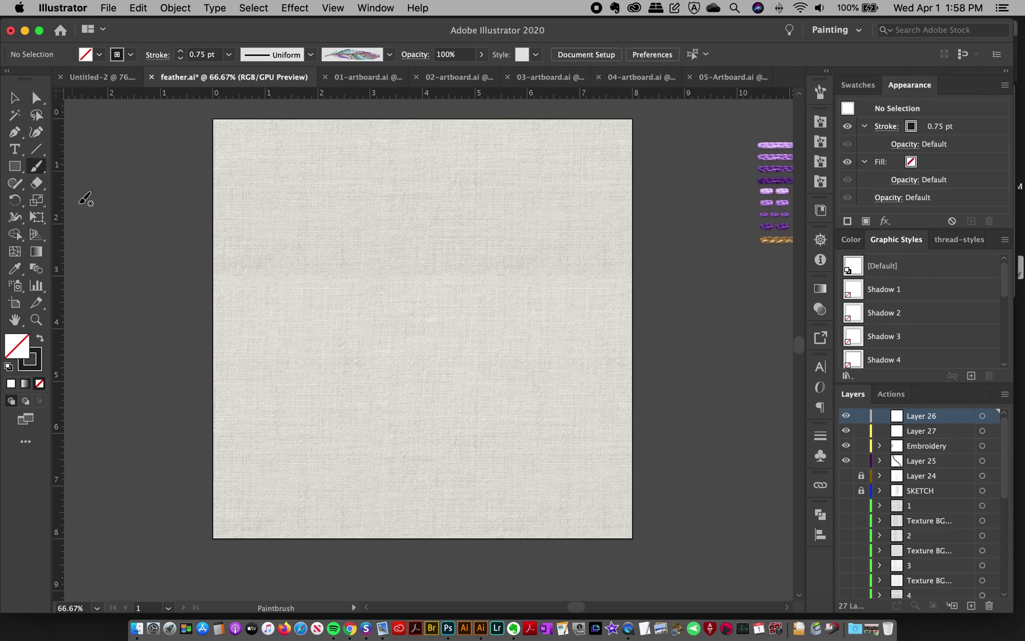
pyautogui.click(822, 92)
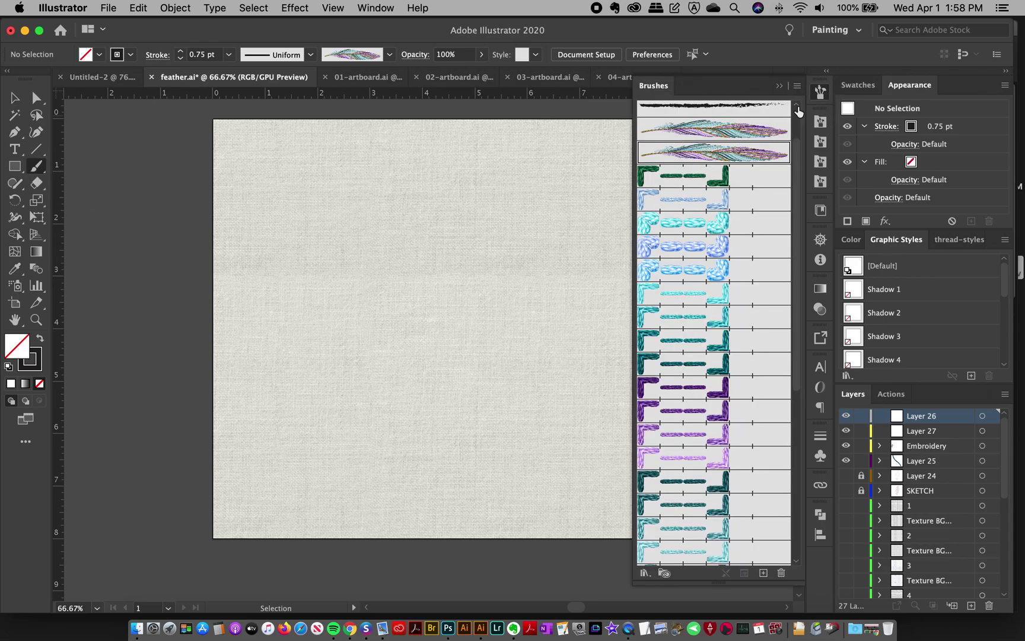
pyautogui.click(819, 92)
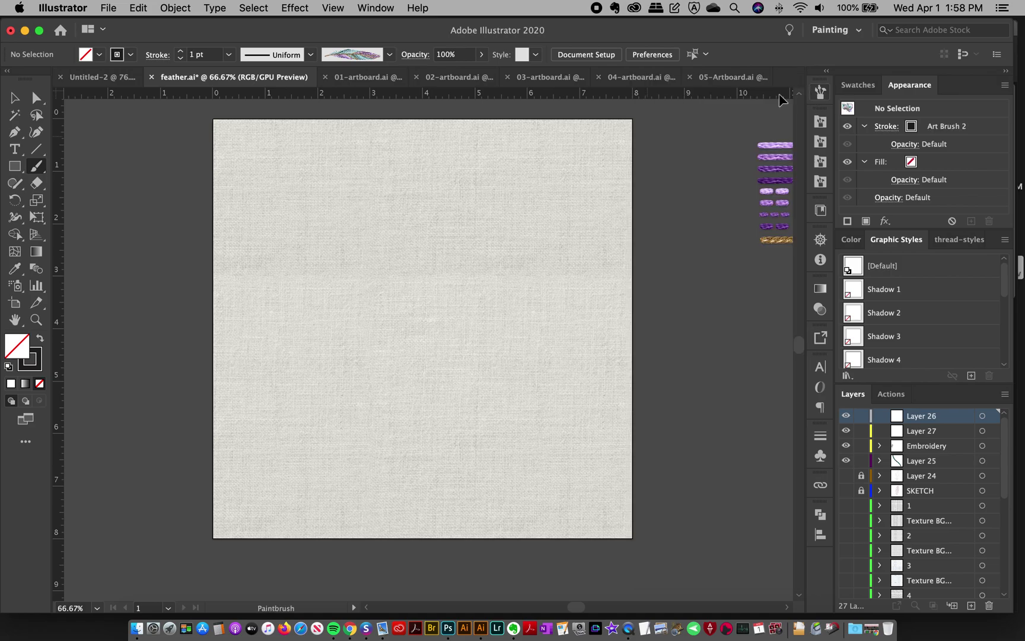
# Paint curved feathers at the top-left, bottom-left, lower-right and top-right corners and the right edge.
pyautogui.moveTo(93, 287)
pyautogui.mouseDown()
pyautogui.moveTo(278, 185)
pyautogui.moveTo(357, 201)
pyautogui.moveTo(355, 238)
pyautogui.mouseUp()
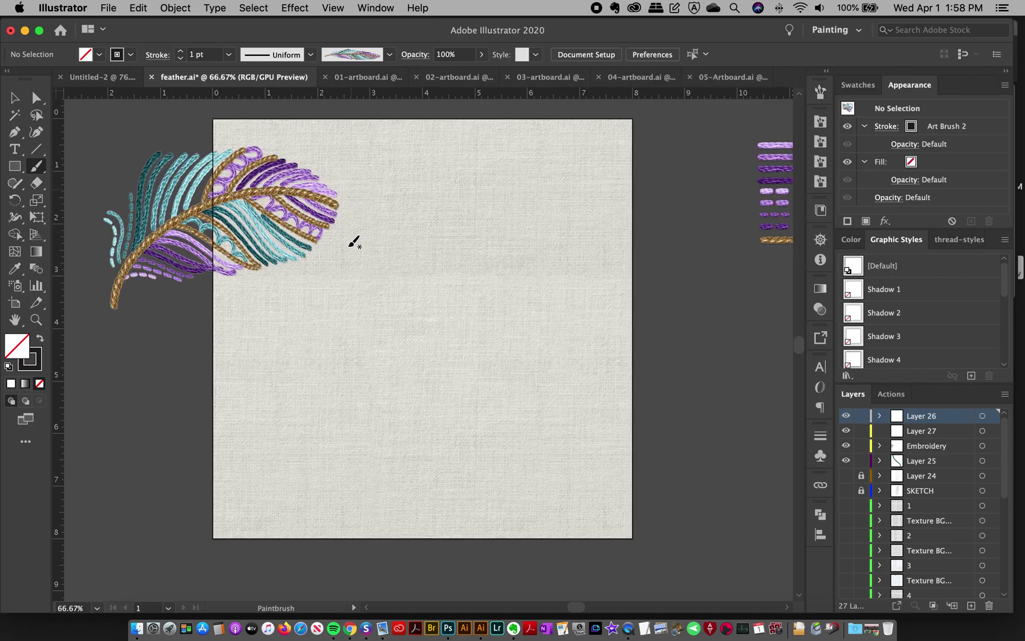
pyautogui.moveTo(193, 553); pyautogui.dragTo(302, 322)
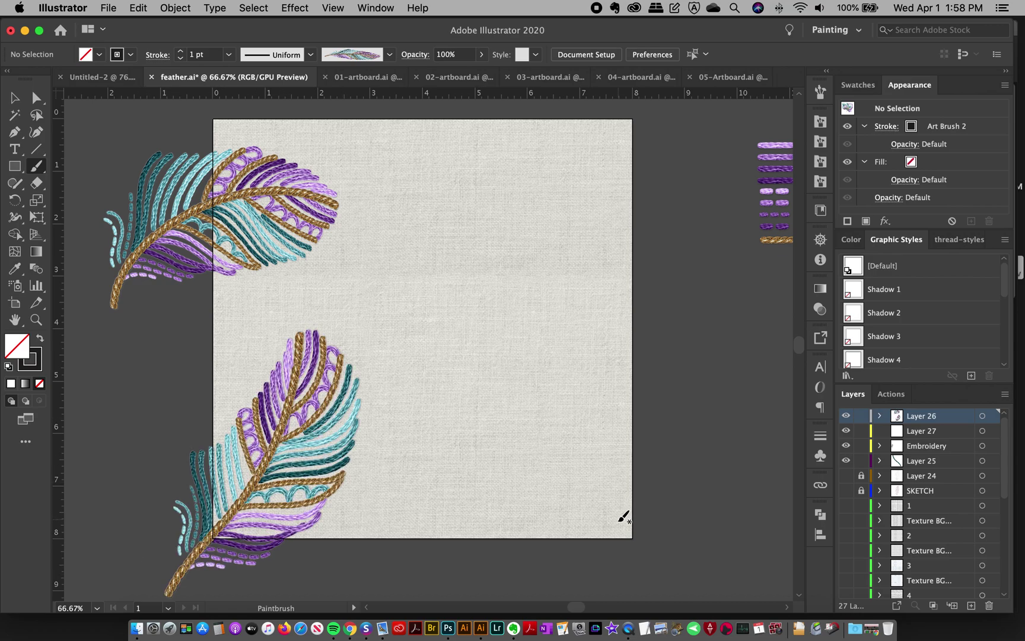
pyautogui.moveTo(634, 580); pyautogui.dragTo(625, 541)
pyautogui.moveTo(601, 316); pyautogui.dragTo(593, 339)
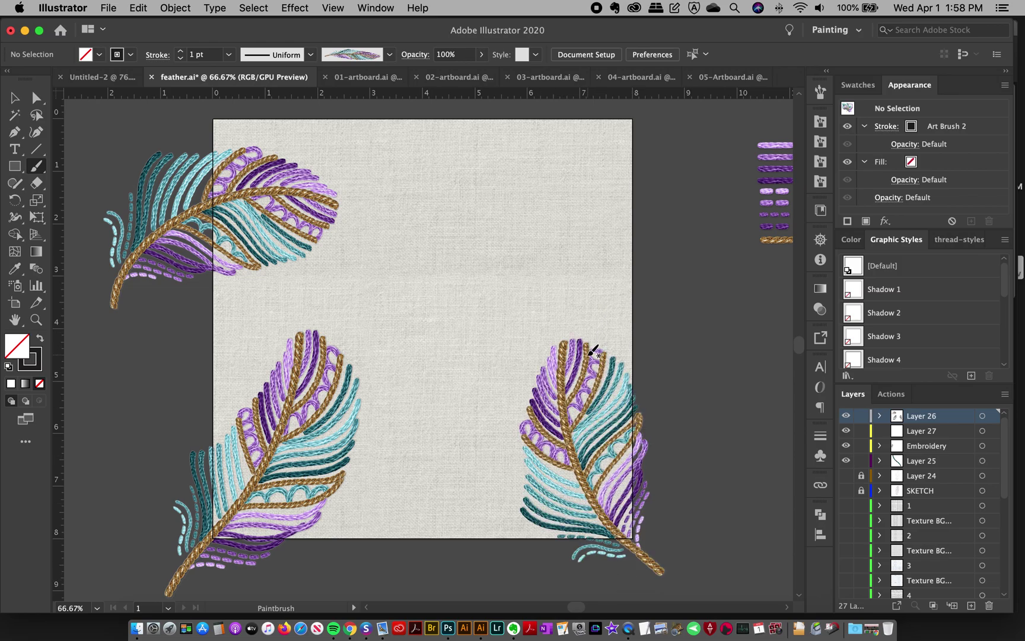
pyautogui.moveTo(698, 115); pyautogui.dragTo(579, 152)
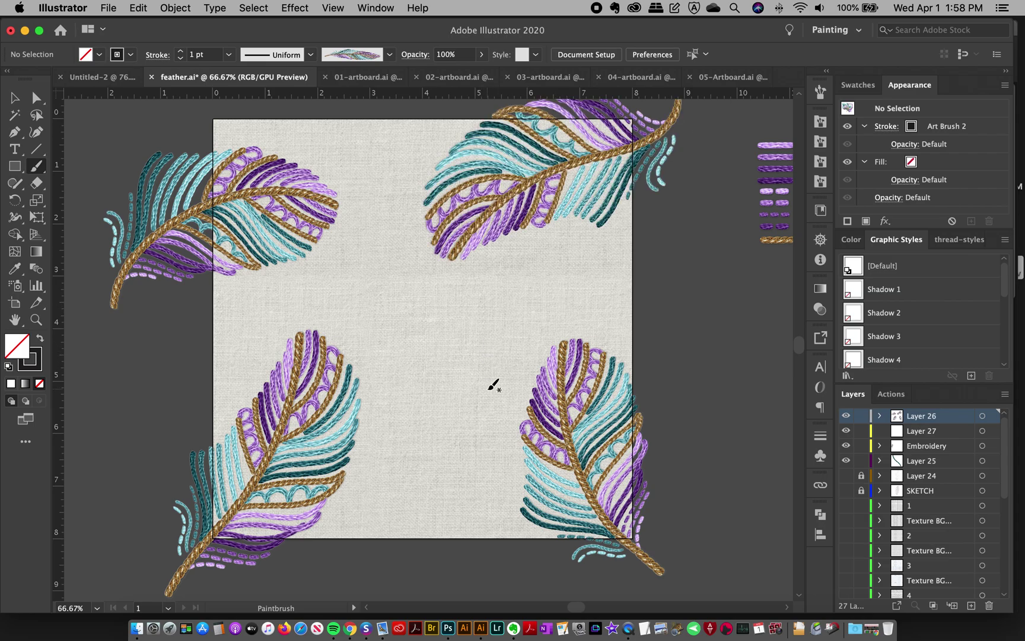
pyautogui.moveTo(740, 442)
pyautogui.mouseDown()
pyautogui.moveTo(732, 416)
pyautogui.moveTo(552, 271)
pyautogui.mouseUp()
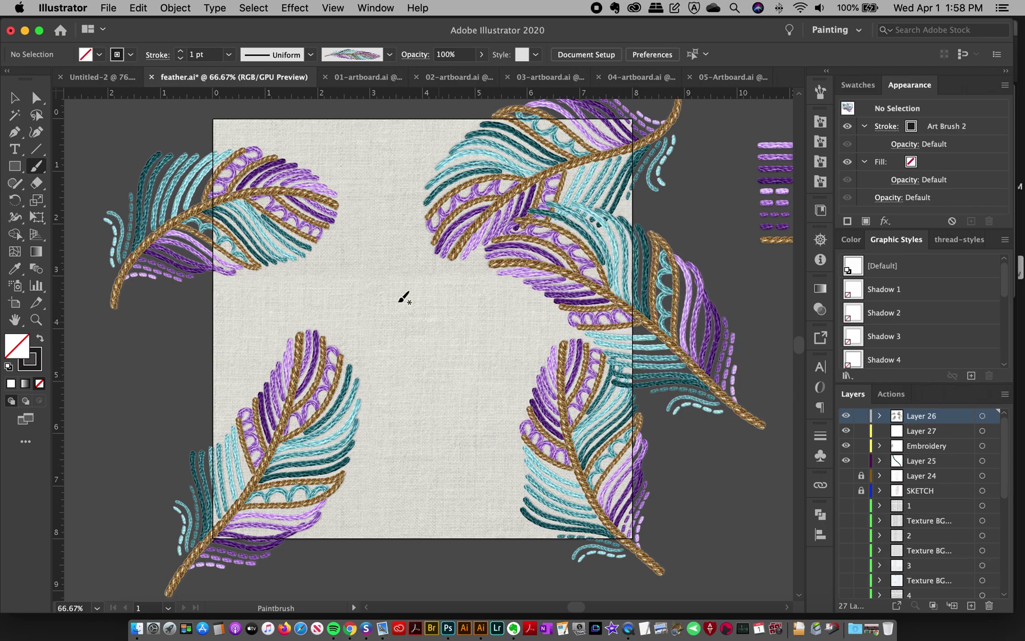
# Shift the right-edge feather down and slightly to the right.
pyautogui.click(15, 98)
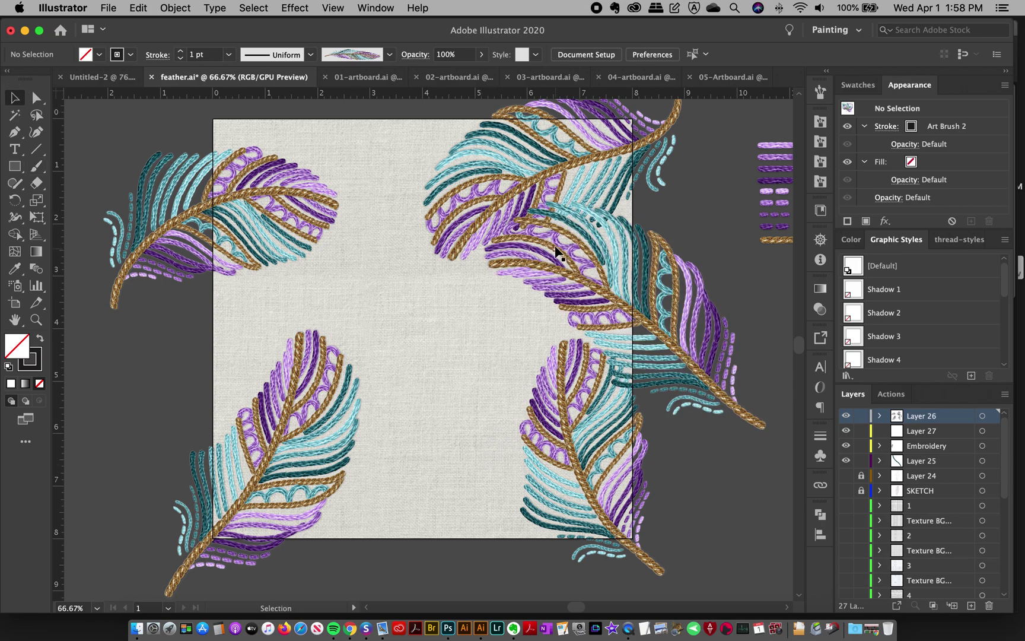
pyautogui.moveTo(583, 268); pyautogui.dragTo(614, 291)
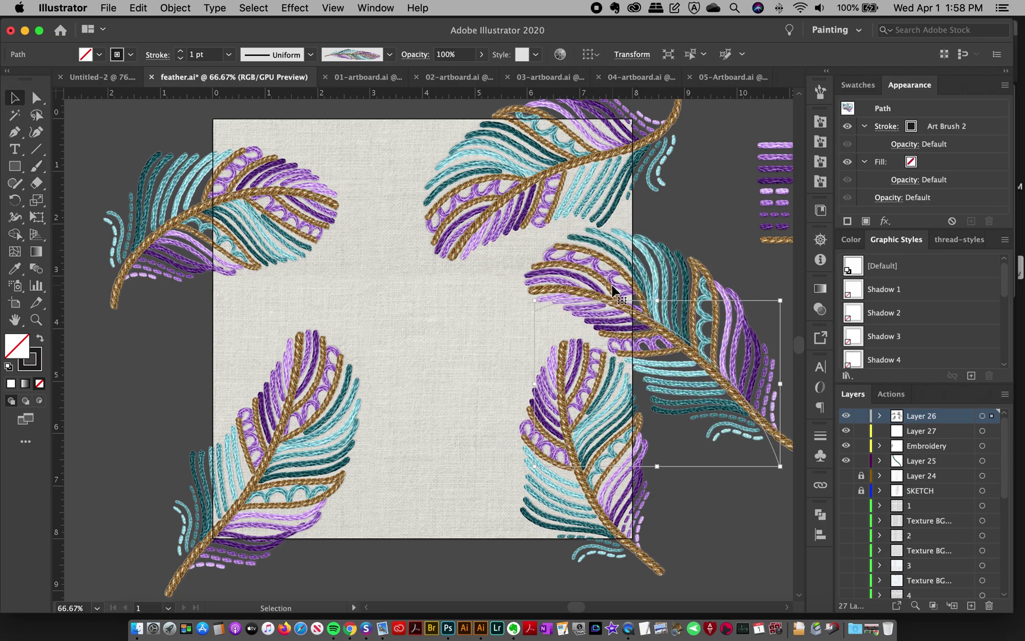
pyautogui.click(400, 321)
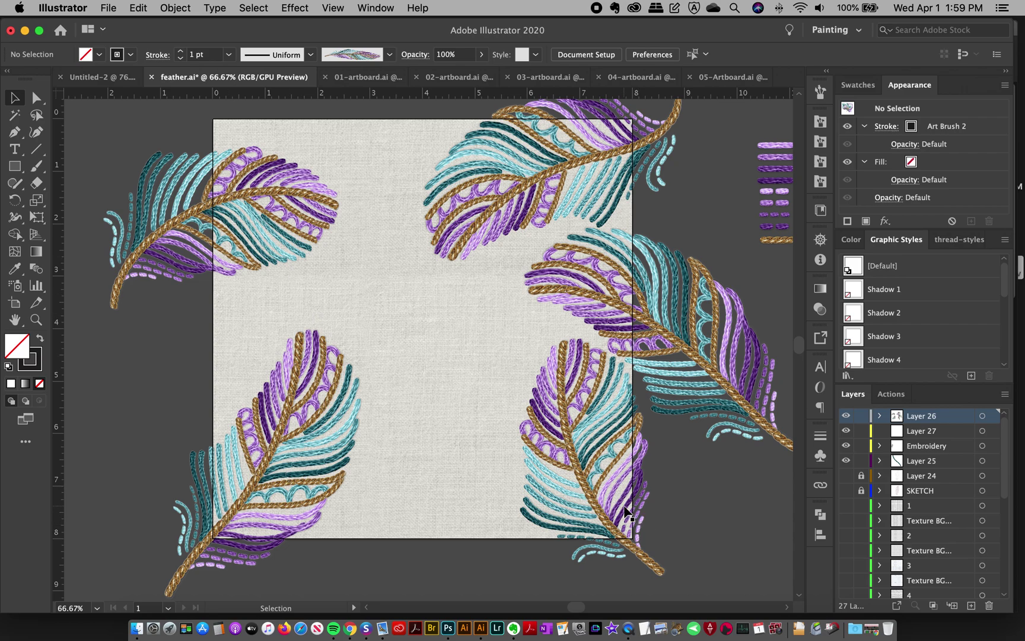
pyautogui.moveTo(636, 294); pyautogui.dragTo(649, 297)
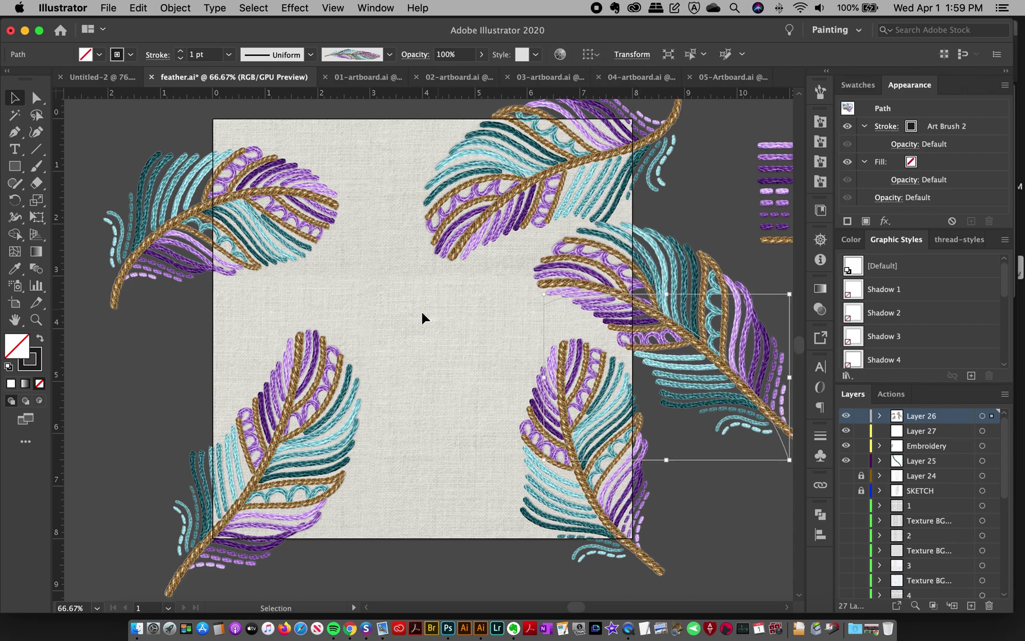
pyautogui.click(433, 332)
# Move the lower-right feather to the bottom middle and the right-edge feather down-left.
pyautogui.moveTo(574, 605); pyautogui.dragTo(563, 608)
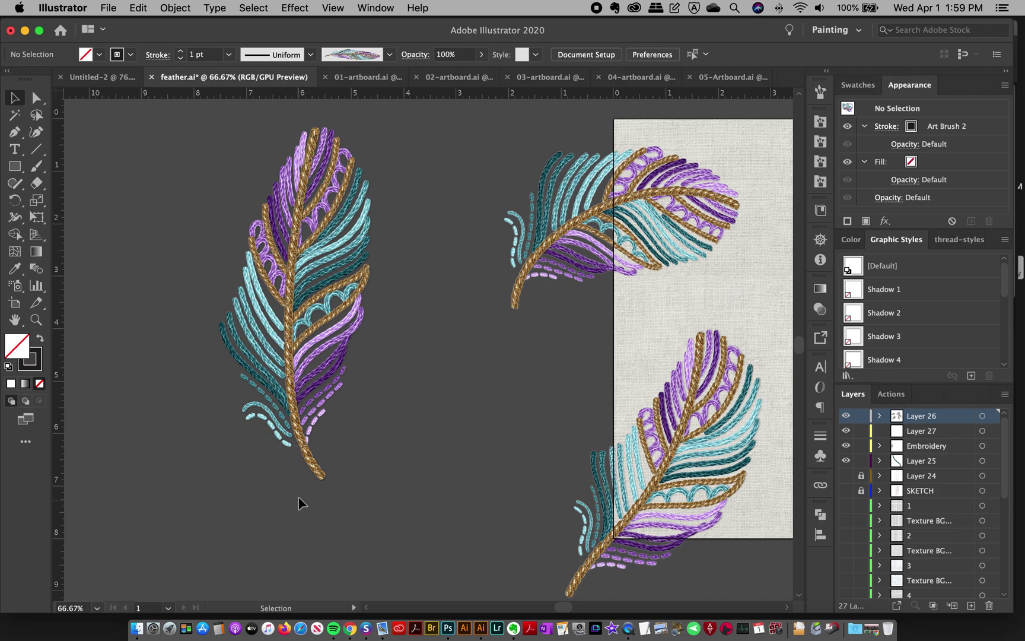
pyautogui.moveTo(564, 605); pyautogui.dragTo(576, 605)
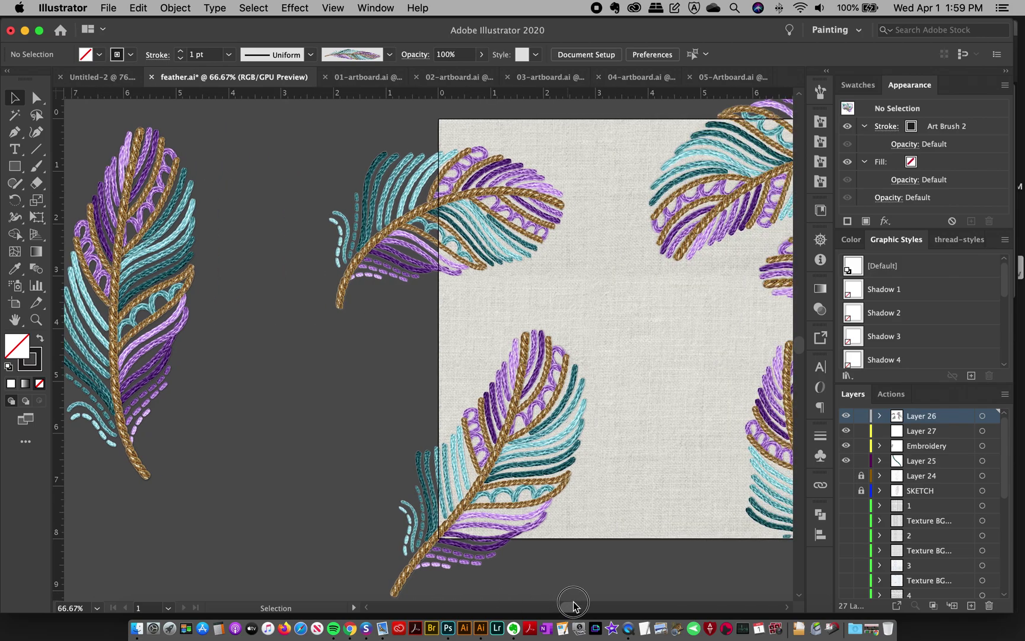
pyautogui.moveTo(601, 433); pyautogui.dragTo(508, 457)
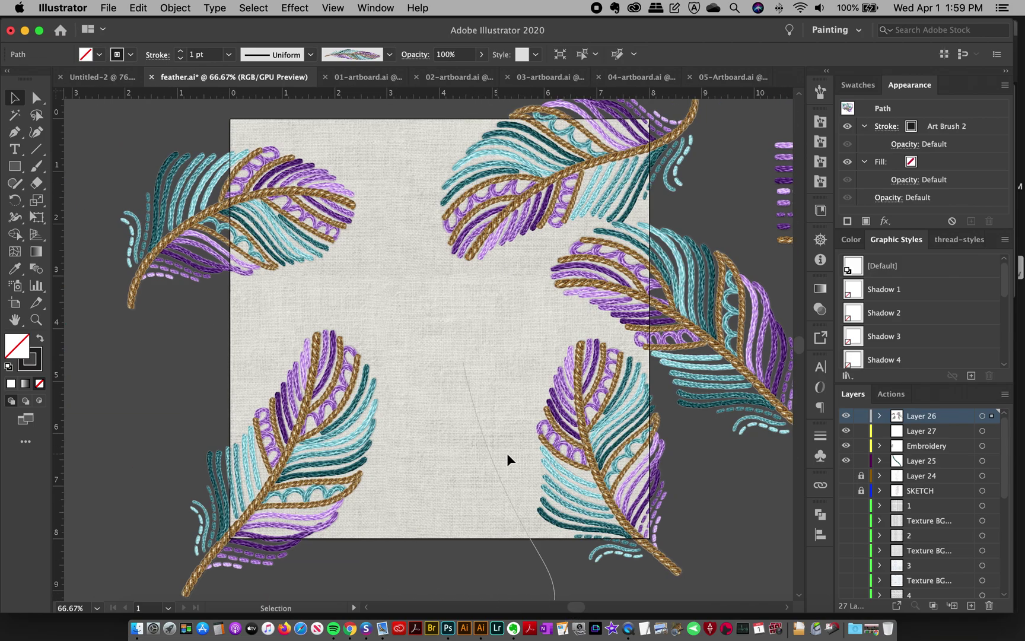
pyautogui.moveTo(617, 323); pyautogui.dragTo(590, 371)
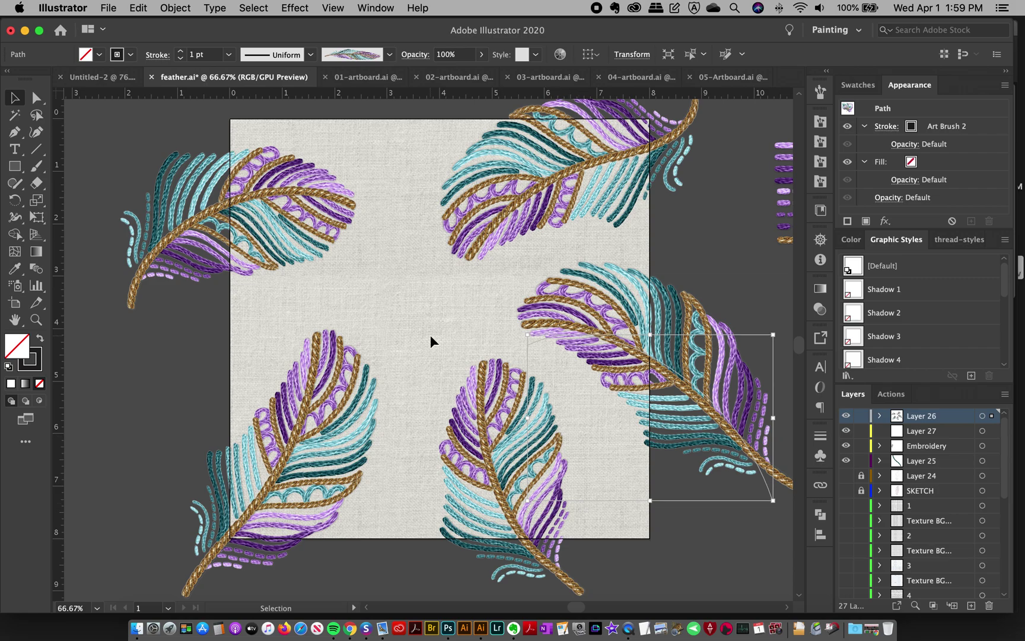
pyautogui.click(442, 384)
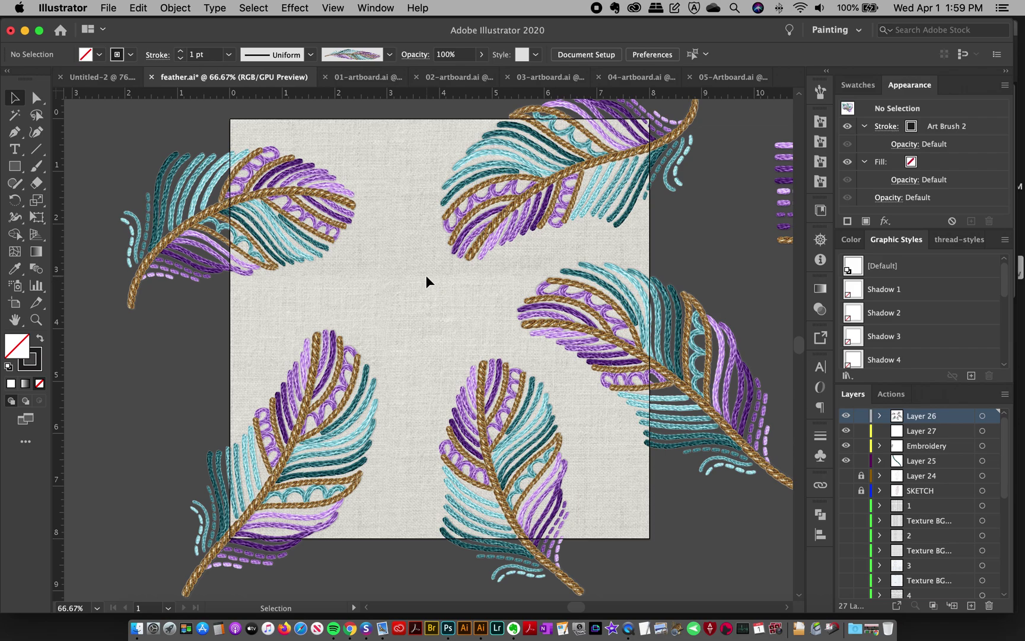
pyautogui.click(305, 199)
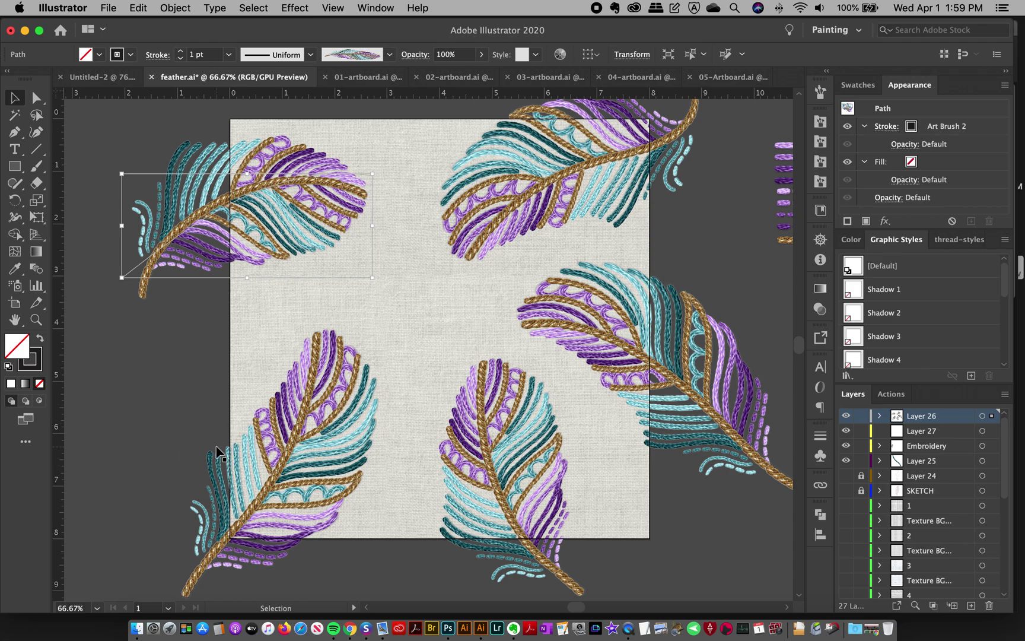
# Leave the top-left feather in its adjusted upper-left position and deselect it.
pyautogui.click(189, 356)
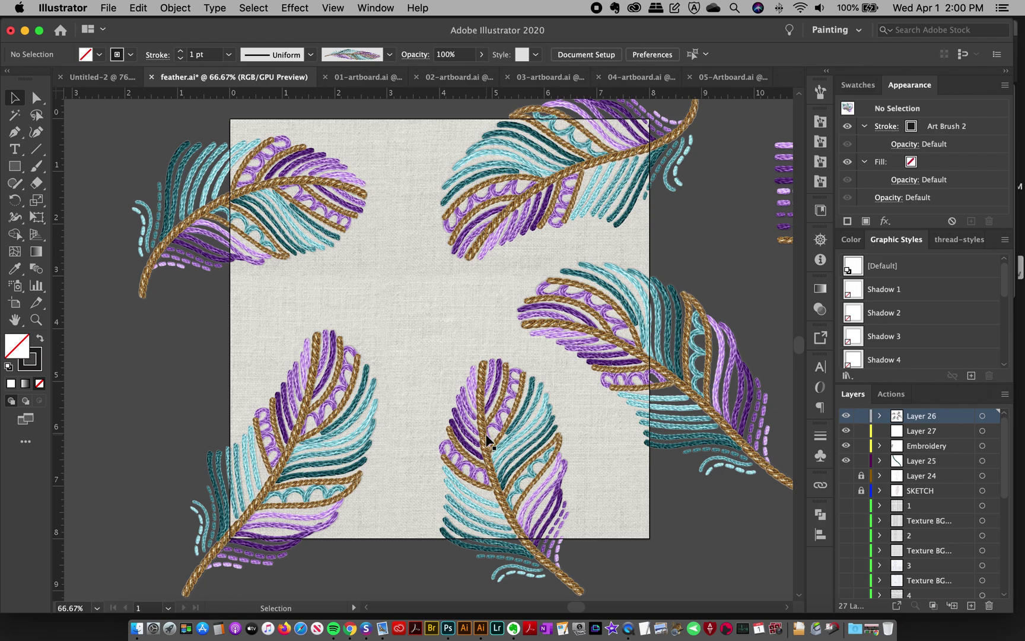
pyautogui.hscroll(-10, 114, 361)
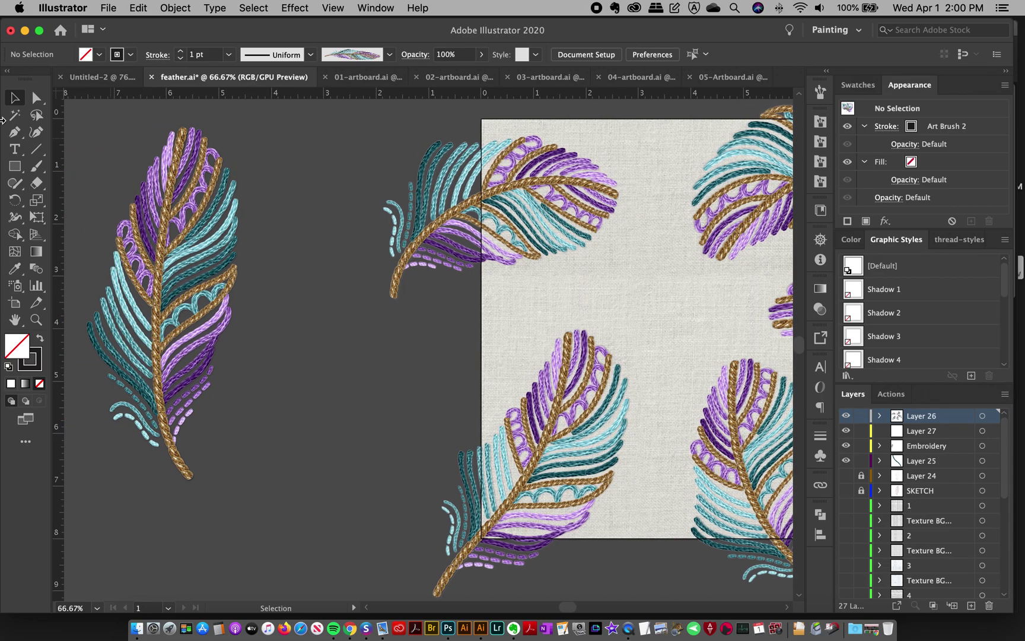
# Slide the original embroidered feather right on the pasteboard, nearer the artboard, and deselect it.
pyautogui.moveTo(172, 300); pyautogui.dragTo(262, 316)
pyautogui.click(377, 352)
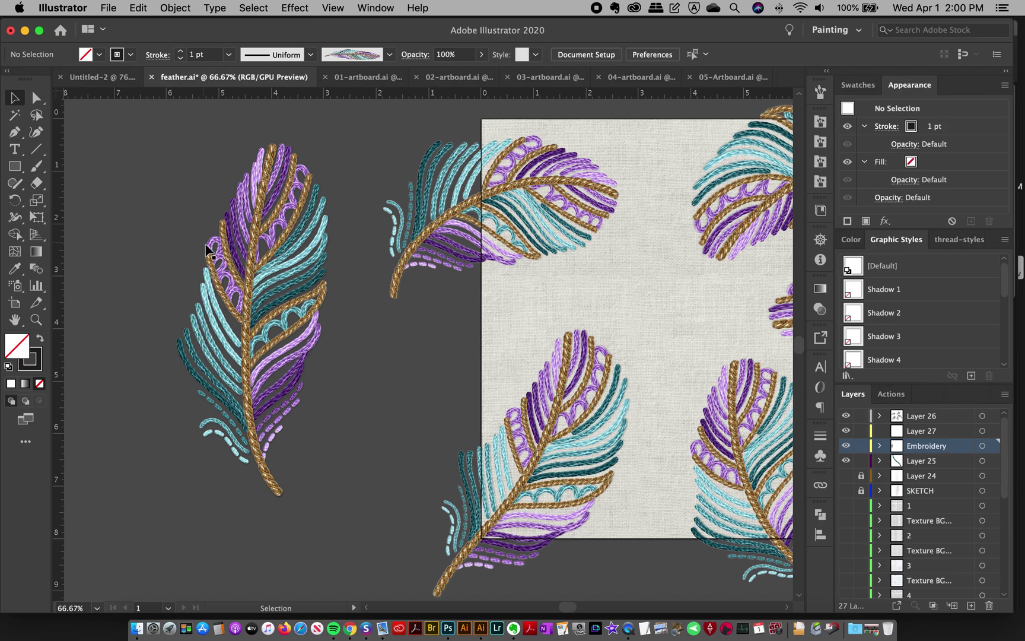
pyautogui.hscroll(5, 393, 269)
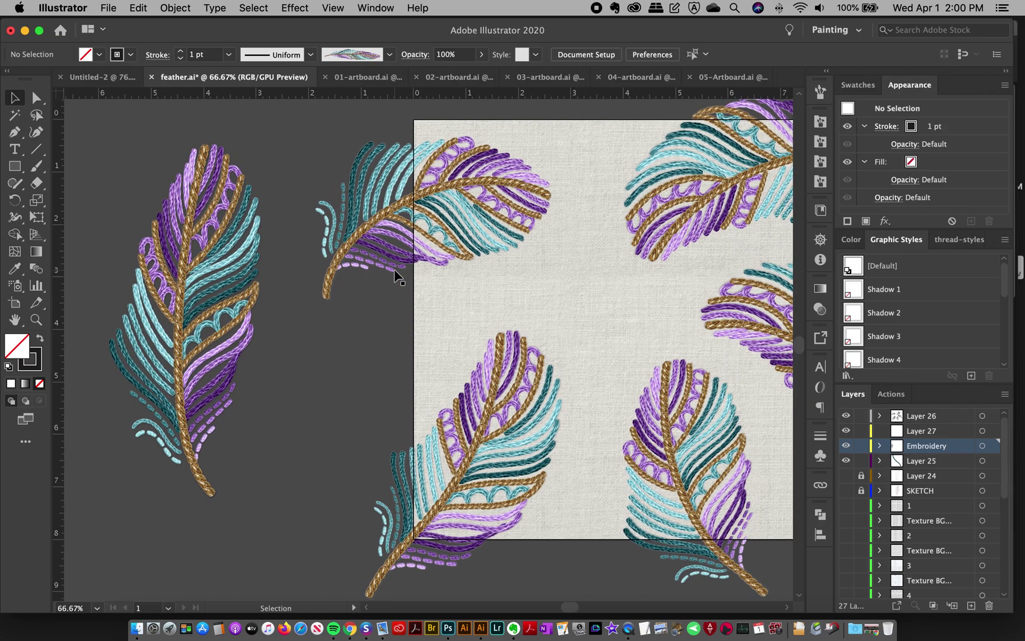
pyautogui.hscroll(3, 394, 270)
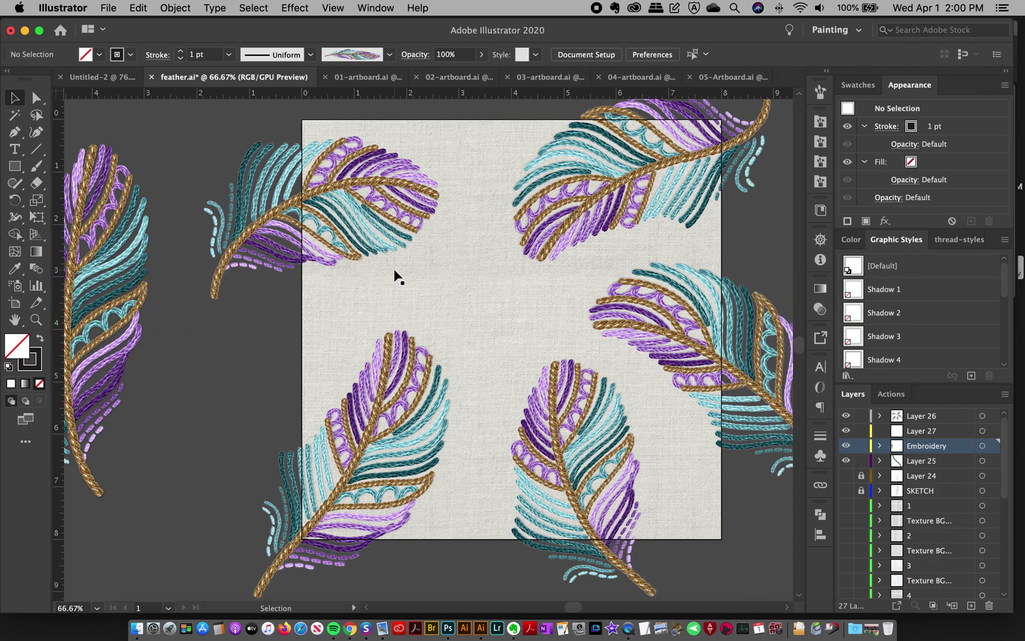